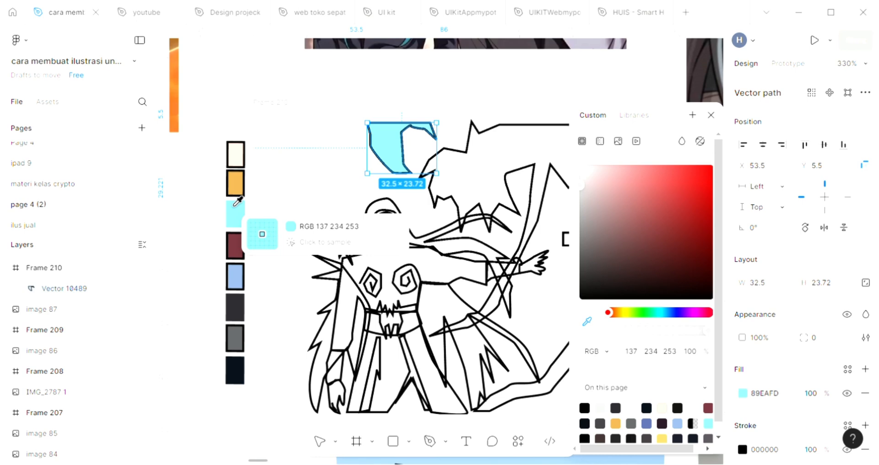
Fill the crescent shape above the figure with the light cyan sampled from the palette swatch, 89EAFD
click(235, 206)
click(360, 212)
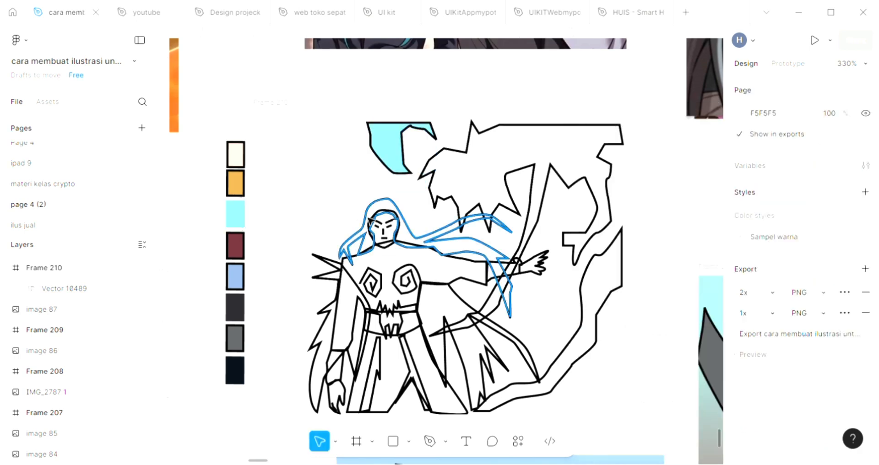
Fill the figure's long hair with yellow E4E86C
scroll(423, 246, up, 2)
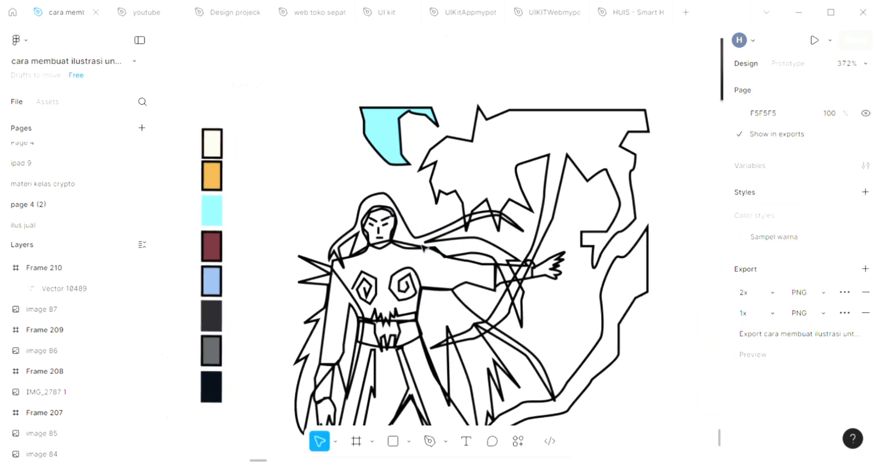
scroll(423, 247, up, 1)
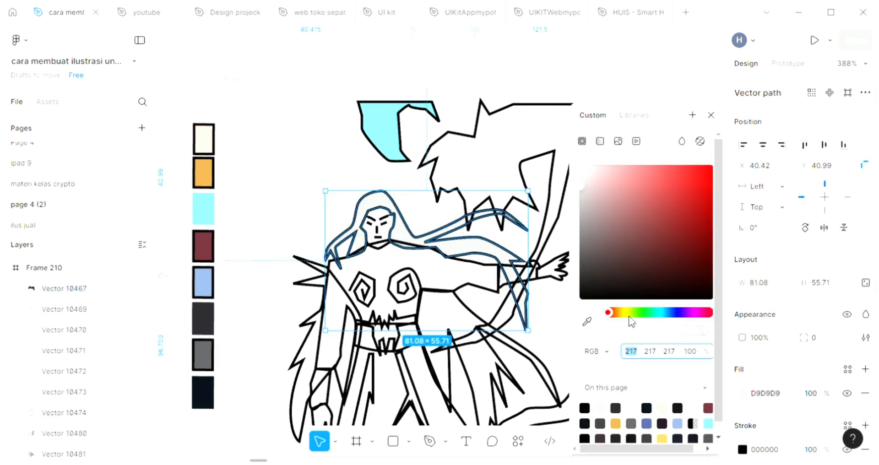
click(625, 313)
drag(645, 200, 652, 183)
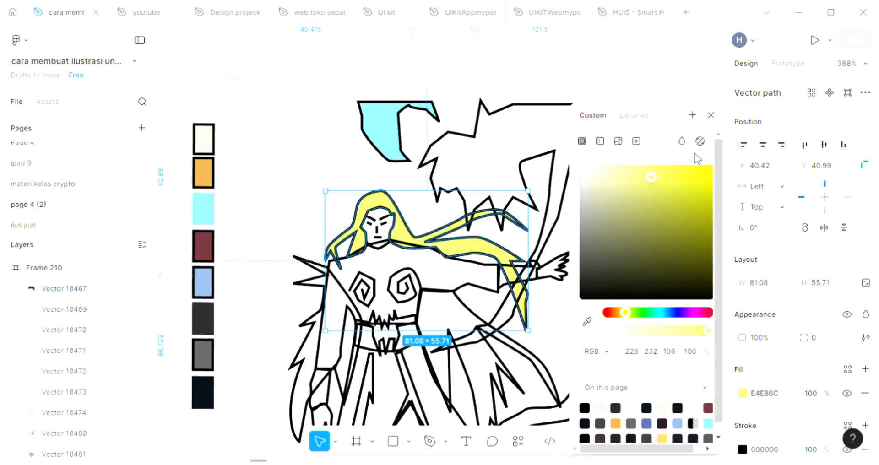
click(710, 115)
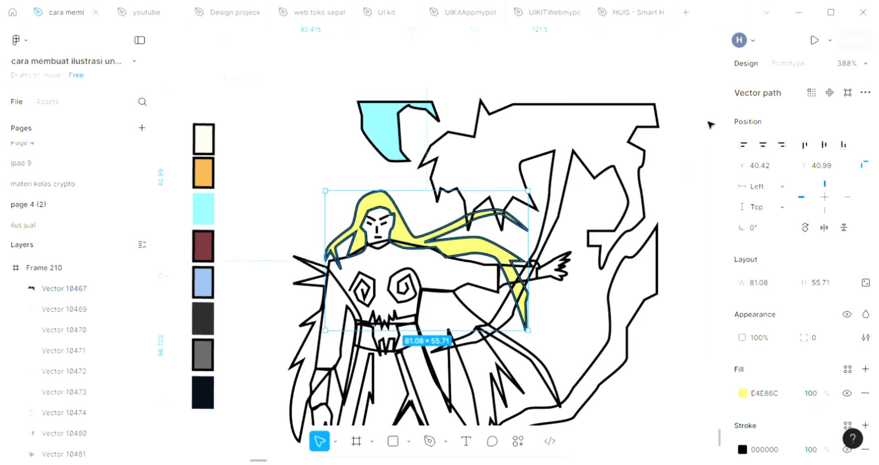
Replace Frame 210's white background with a linear gradient from pink F39F9F to dark red 8D5C5C
click(293, 204)
click(252, 89)
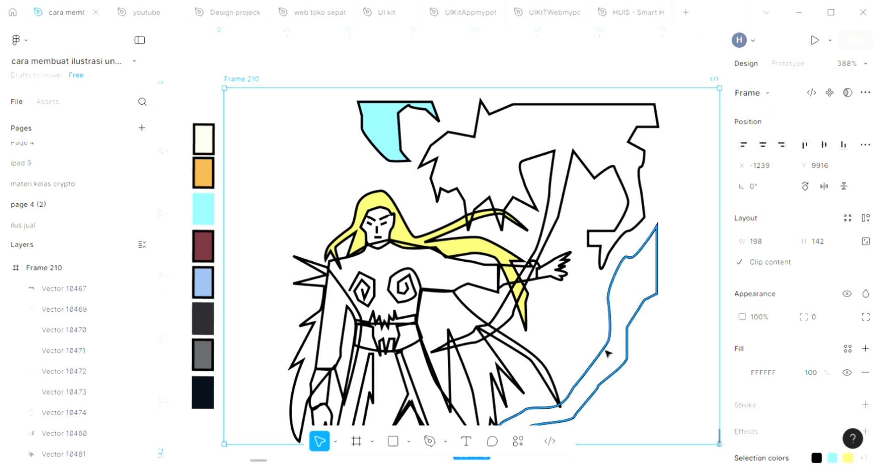
scroll(608, 353, right, 4)
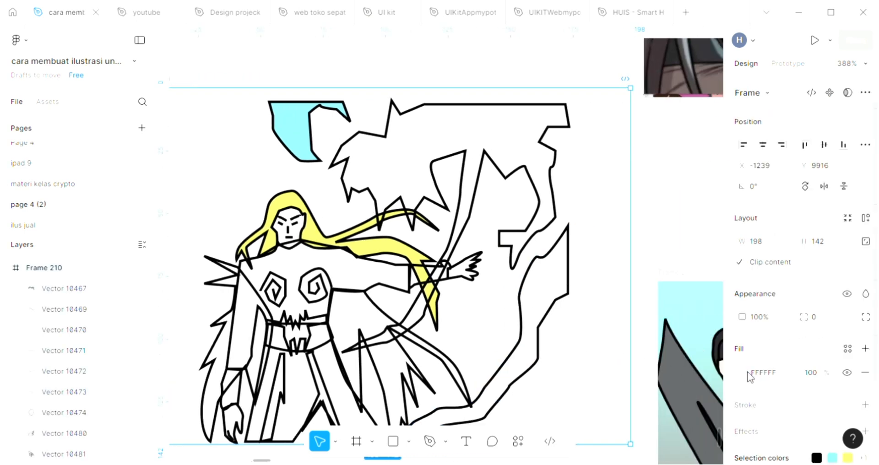
click(742, 372)
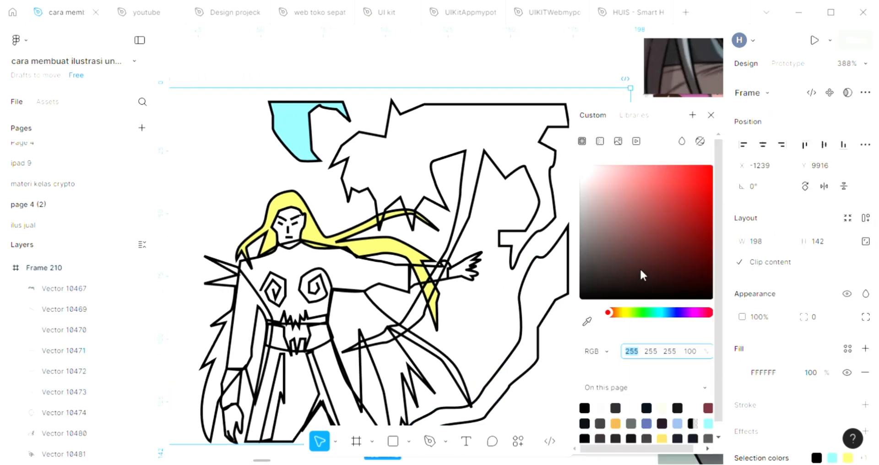
click(625, 172)
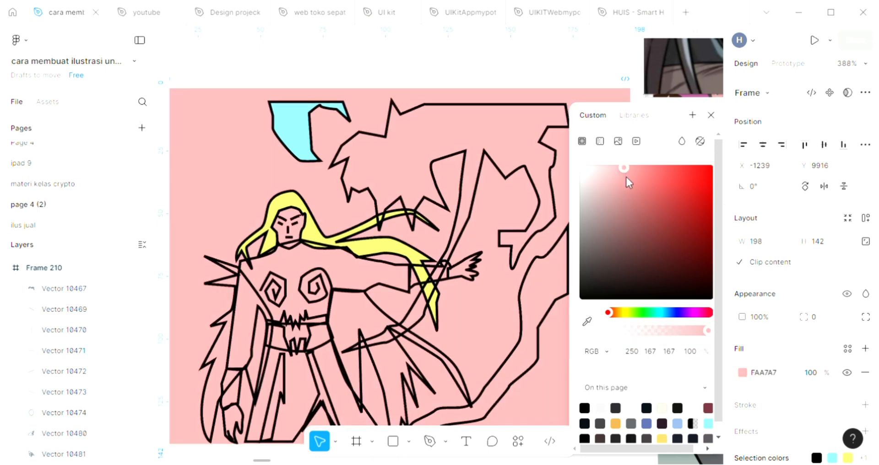
click(600, 142)
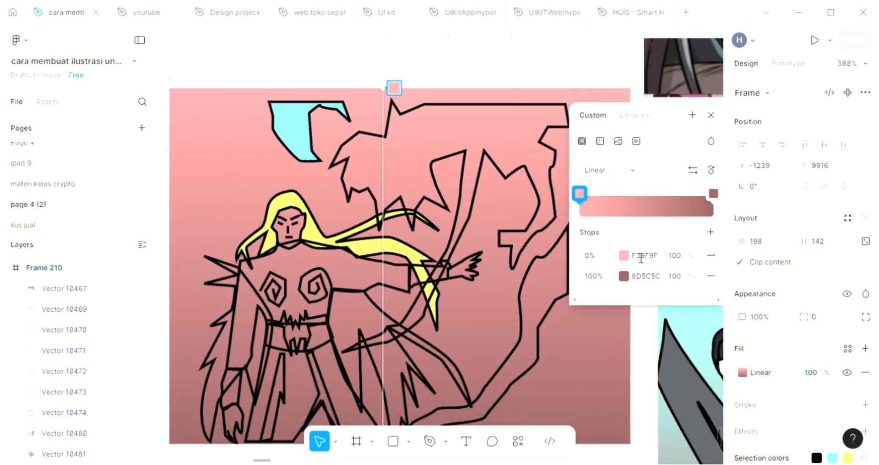
Set the 0% stop of the frame's background gradient to light purple D89FF3
click(622, 259)
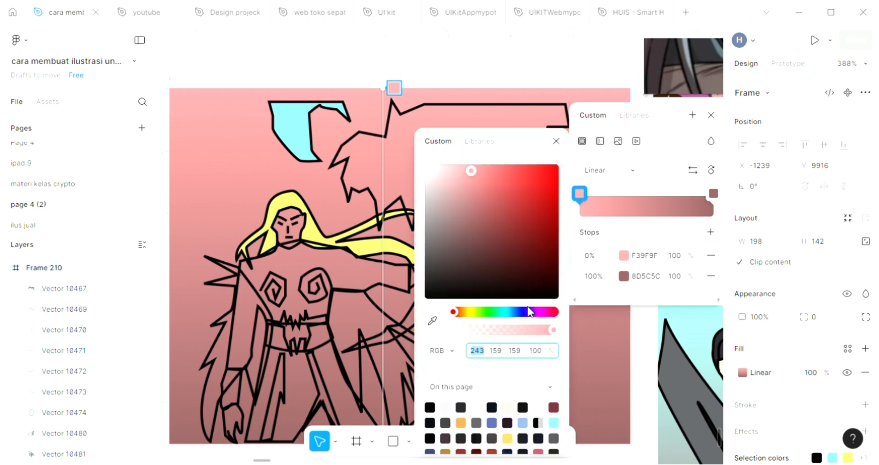
drag(530, 312, 531, 312)
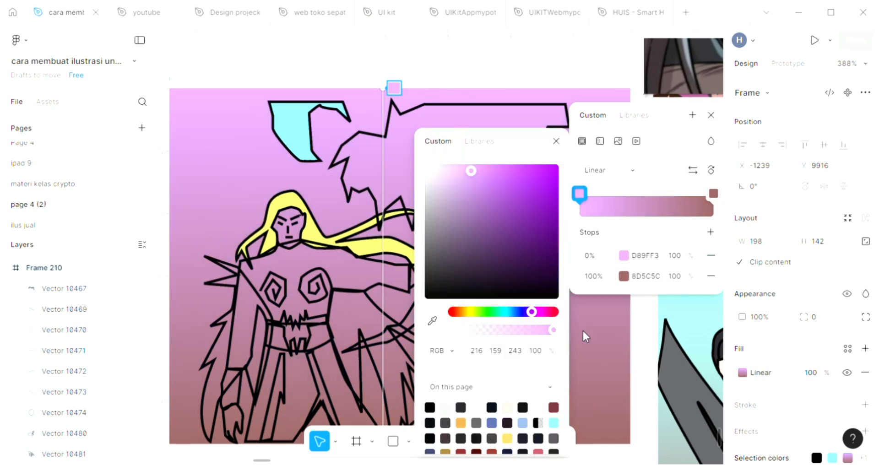
key(Escape)
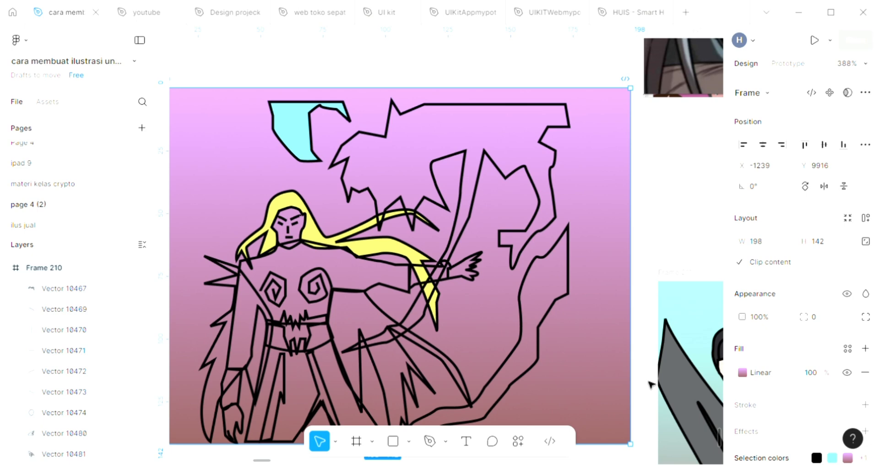
Add a fill to the spiky shape behind the figure's hanging arm, using the yellow sampled from the hair, and send it to the back
scroll(650, 384, left, 3)
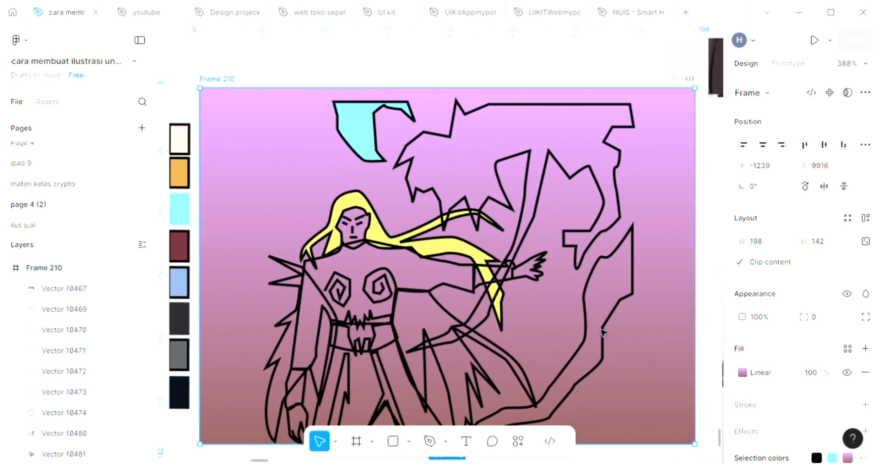
scroll(427, 356, down, 1)
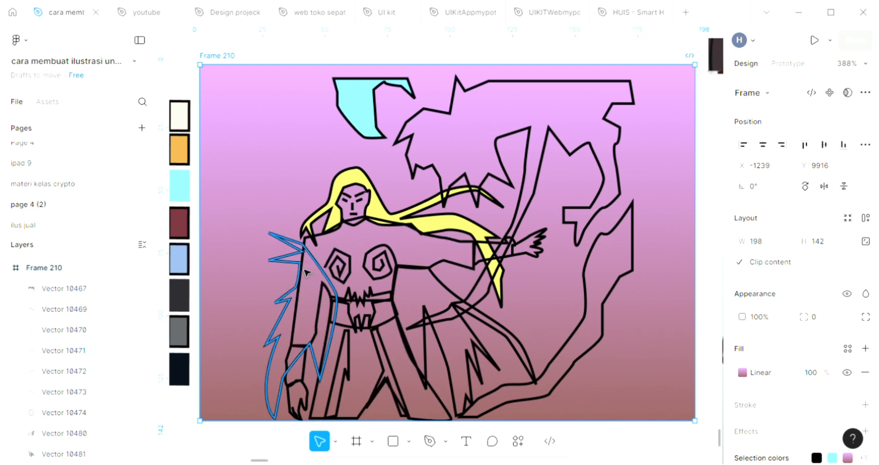
click(309, 249)
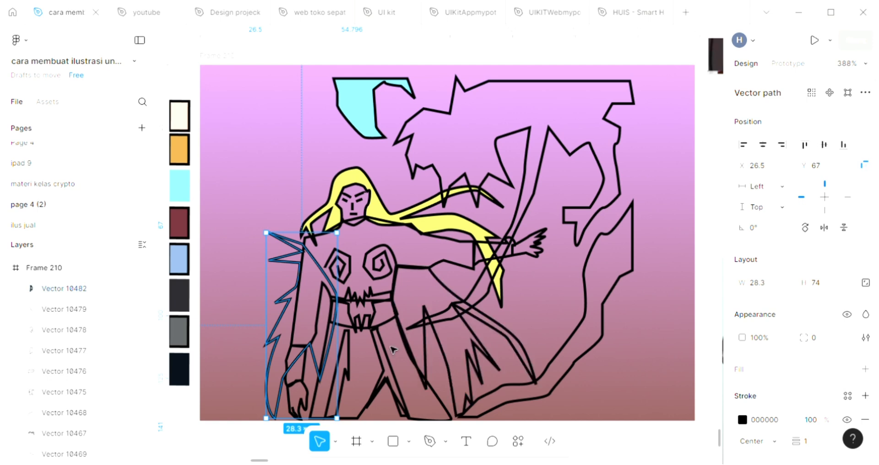
click(865, 369)
click(742, 394)
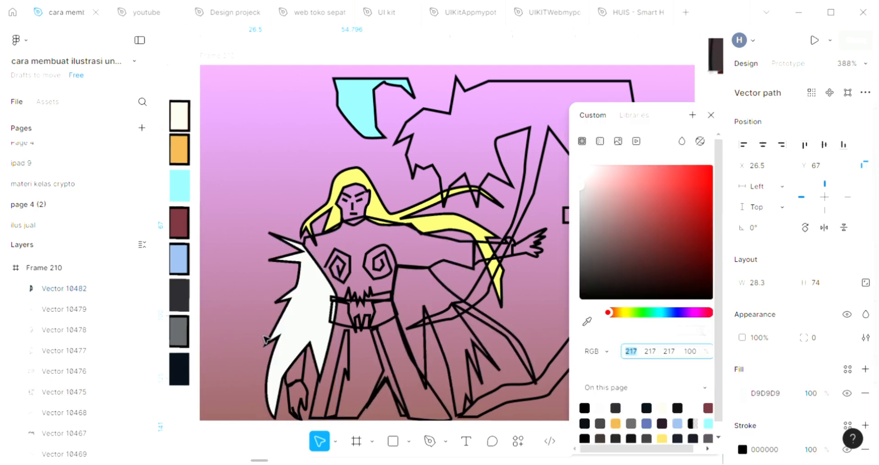
scroll(273, 336, left, 1)
scroll(272, 336, up, 5)
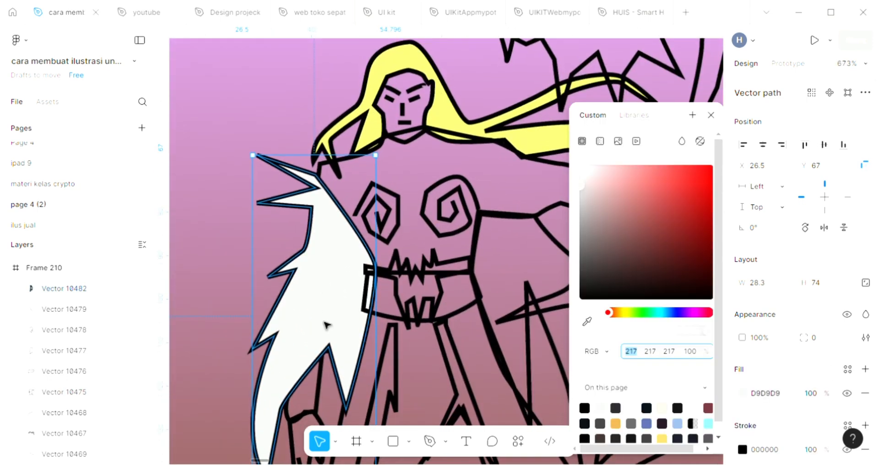
click(587, 321)
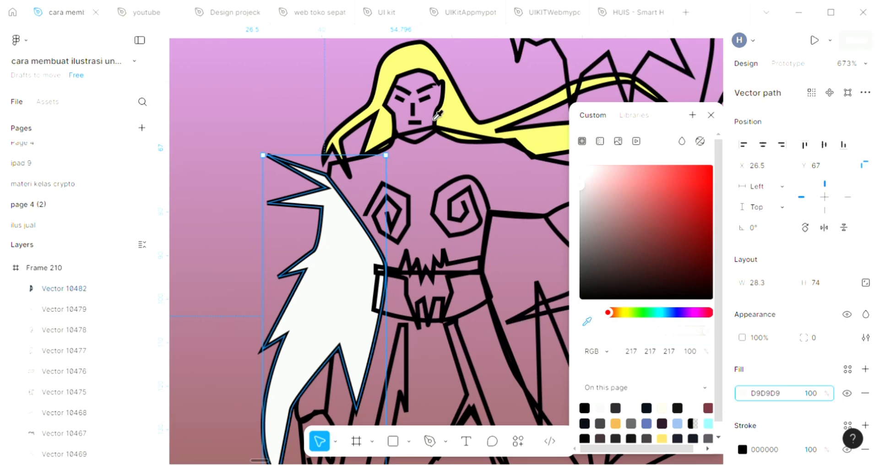
click(459, 114)
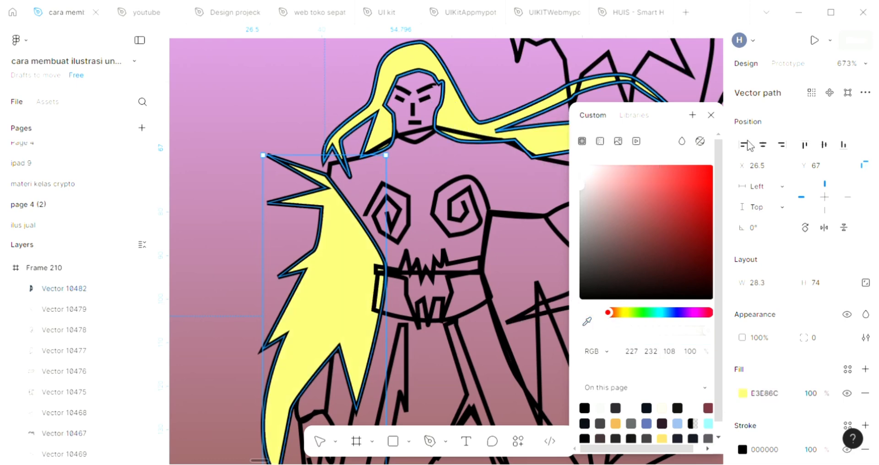
click(711, 115)
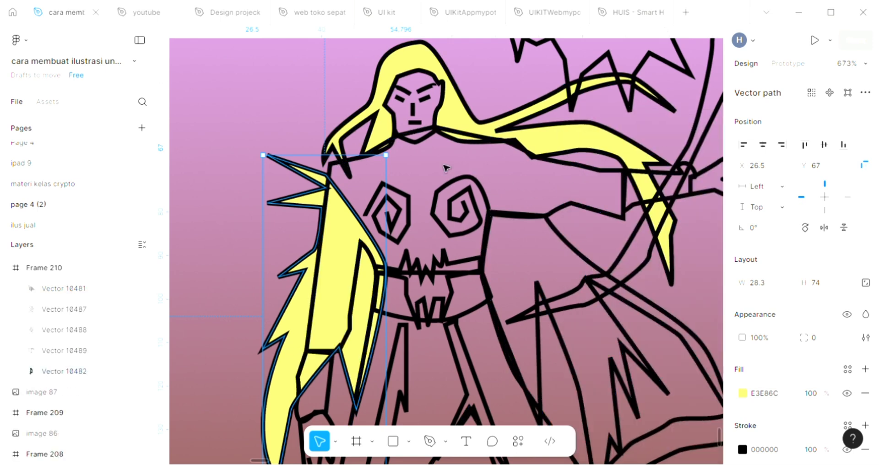
Fill the face outline with the skin tone sampled from the cream palette swatch, FFE2D3, and send it to the back
click(426, 142)
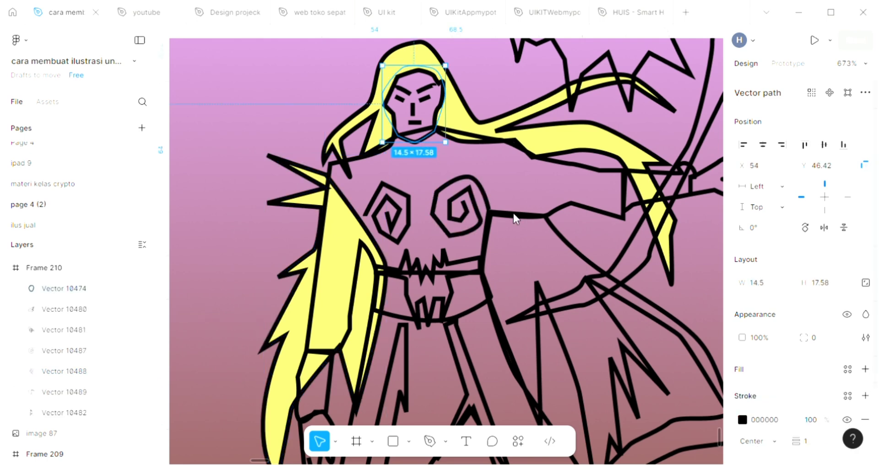
scroll(467, 183, down, 4)
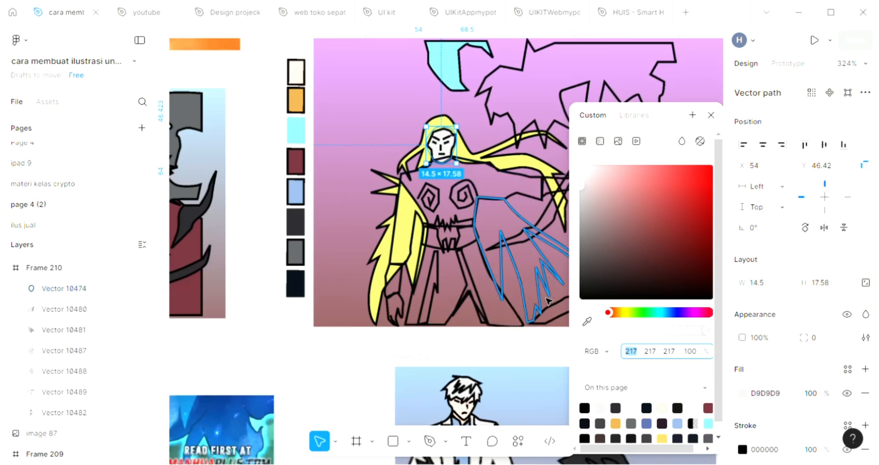
click(586, 322)
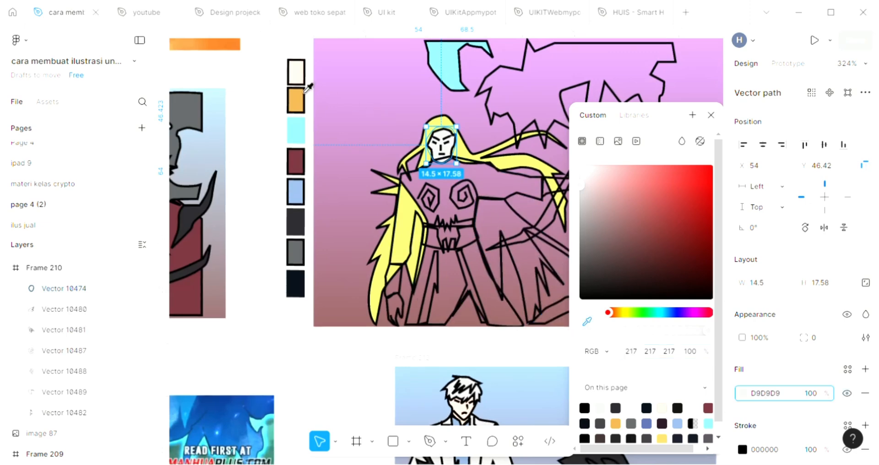
click(296, 73)
scroll(539, 222, up, 1)
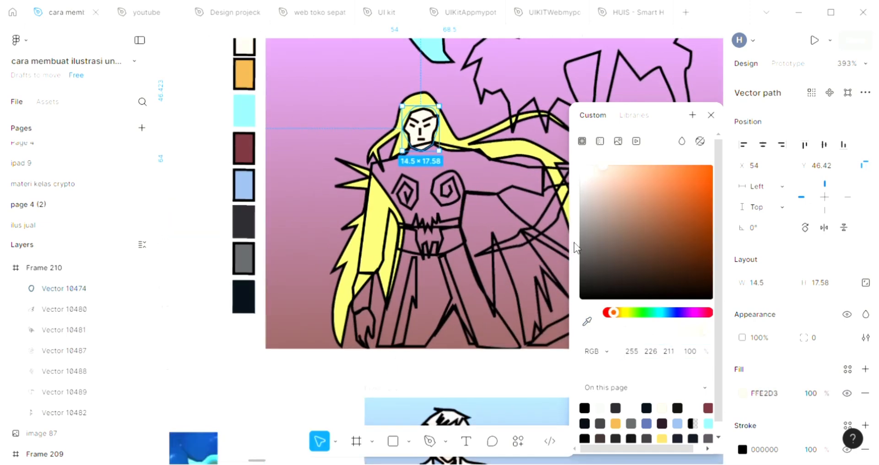
click(711, 115)
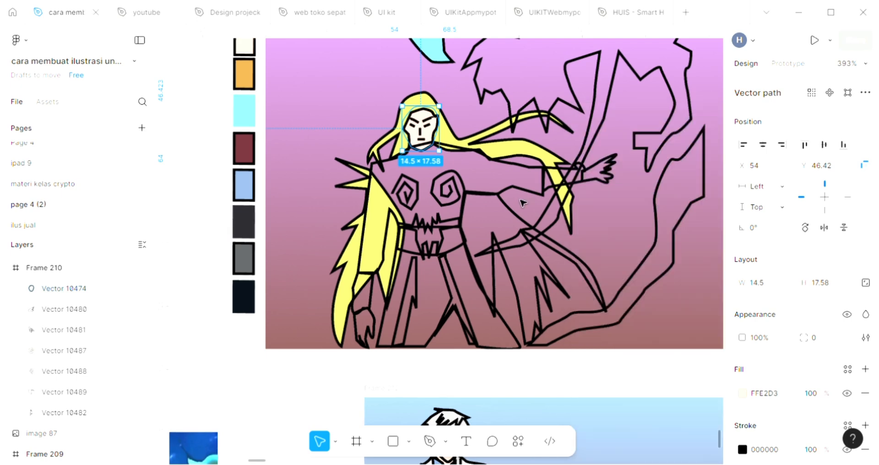
scroll(512, 202, up, 1)
key(bracketleft)
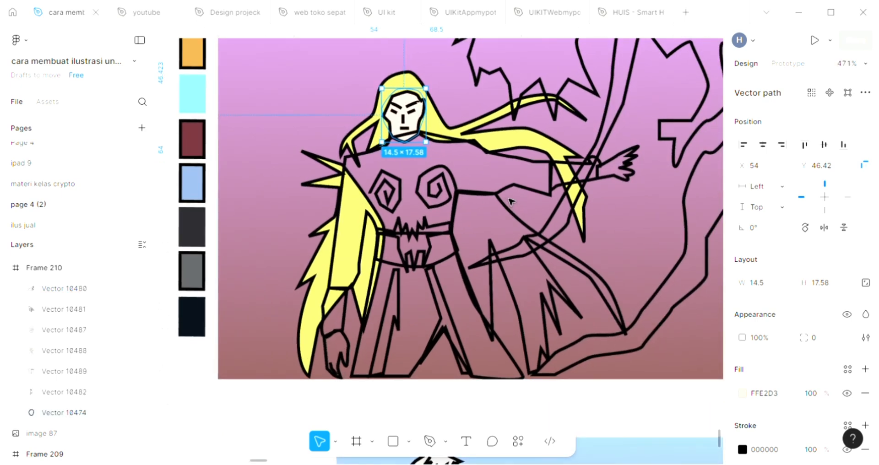
Add a purple AB54C8 fill to the figure's robe, covering the torso, sleeves and legs
scroll(512, 202, up, 1)
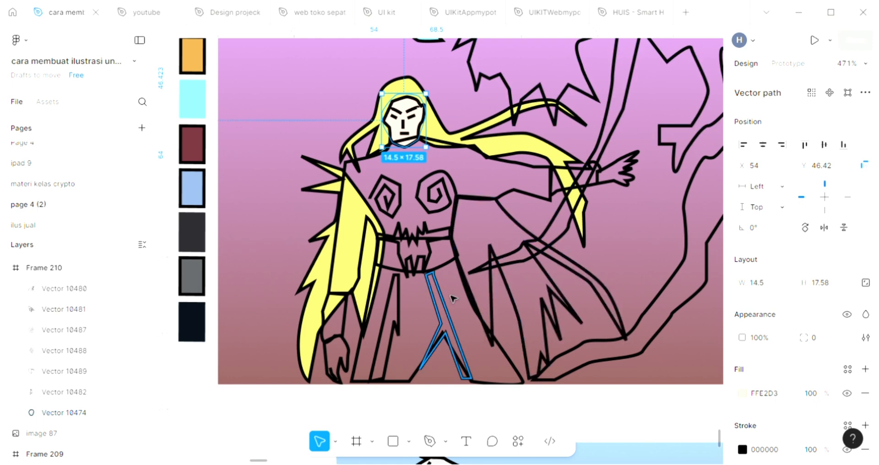
click(526, 366)
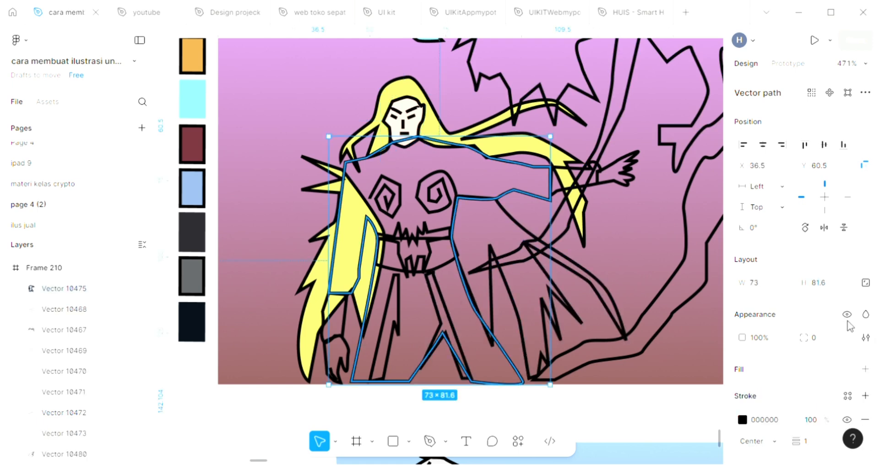
click(865, 369)
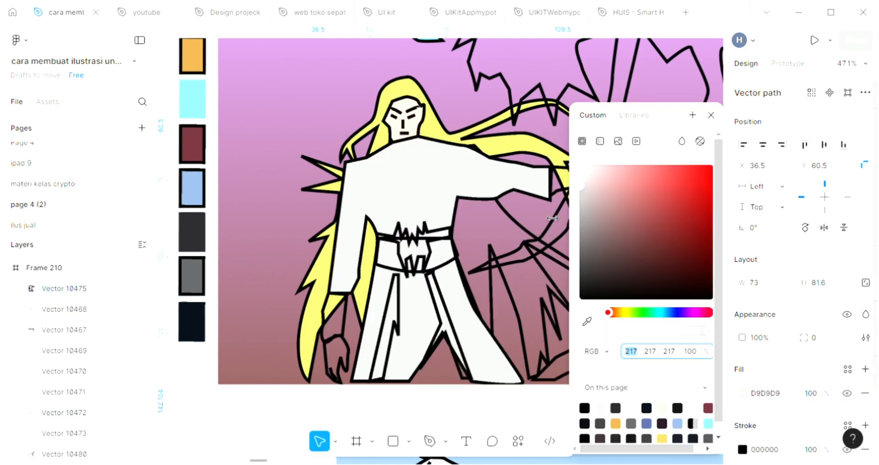
click(576, 325)
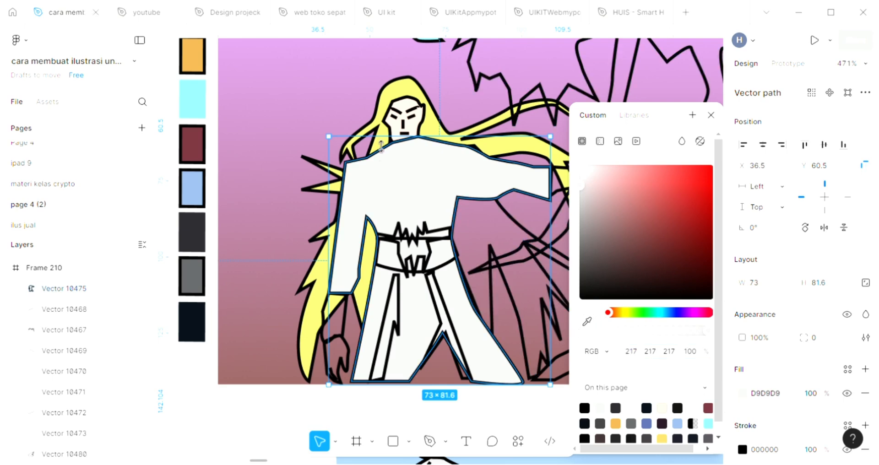
scroll(378, 139, down, 1)
scroll(377, 139, up, 1)
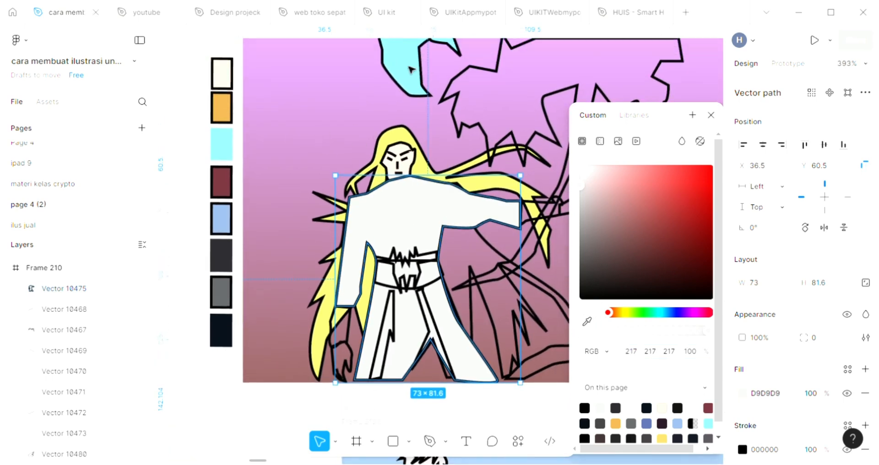
click(678, 317)
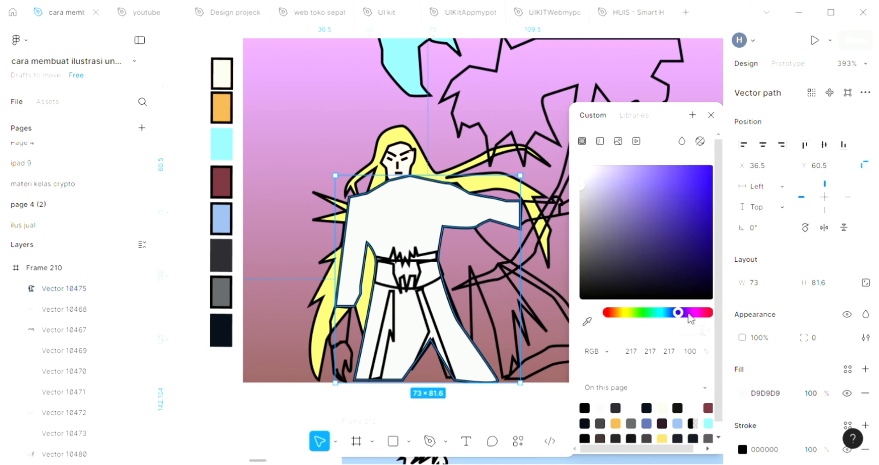
click(688, 313)
click(657, 195)
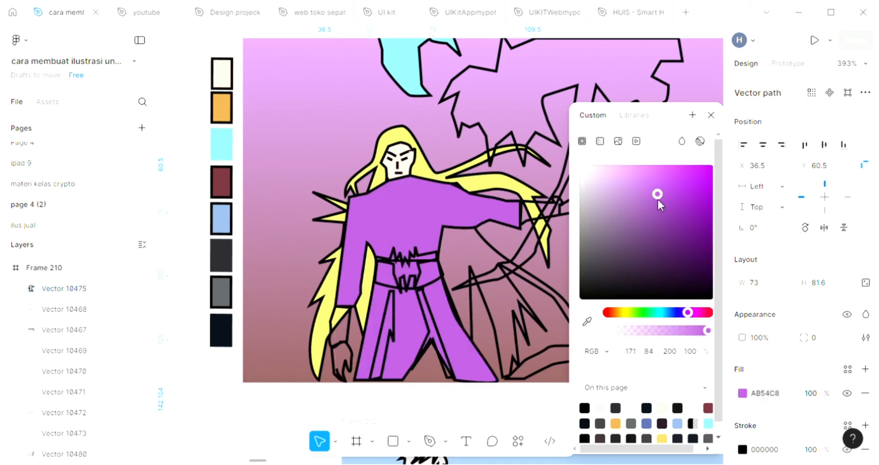
click(711, 115)
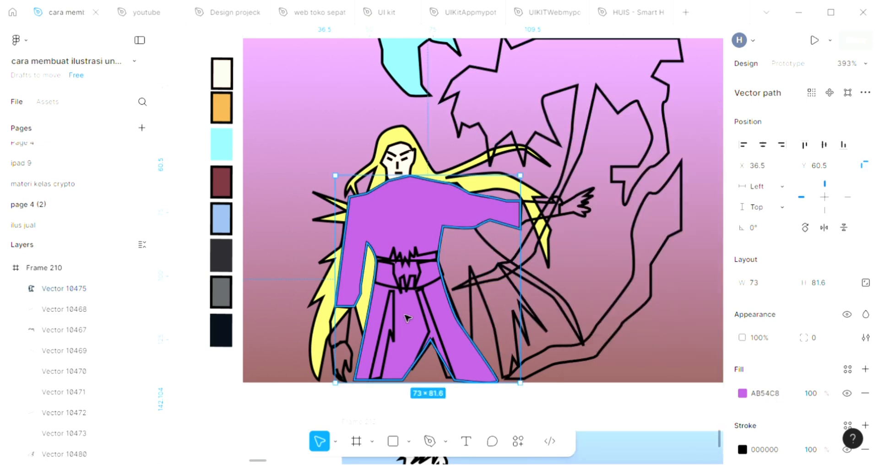
Send the purple robe to the back, and place the yellow spiky shape by the hanging arm behind it
key(bracketleft)
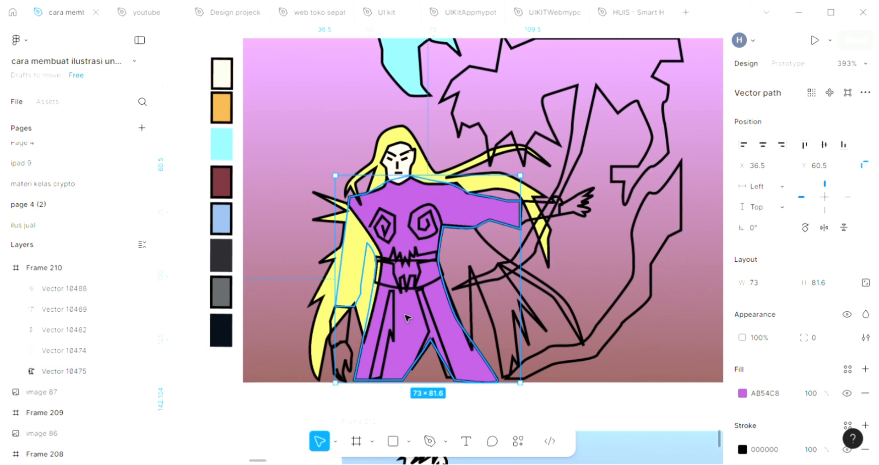
click(331, 284)
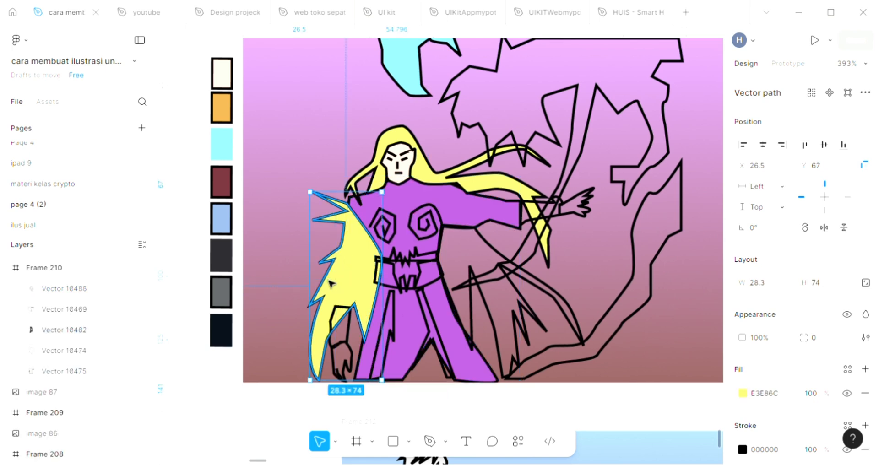
key(bracketleft)
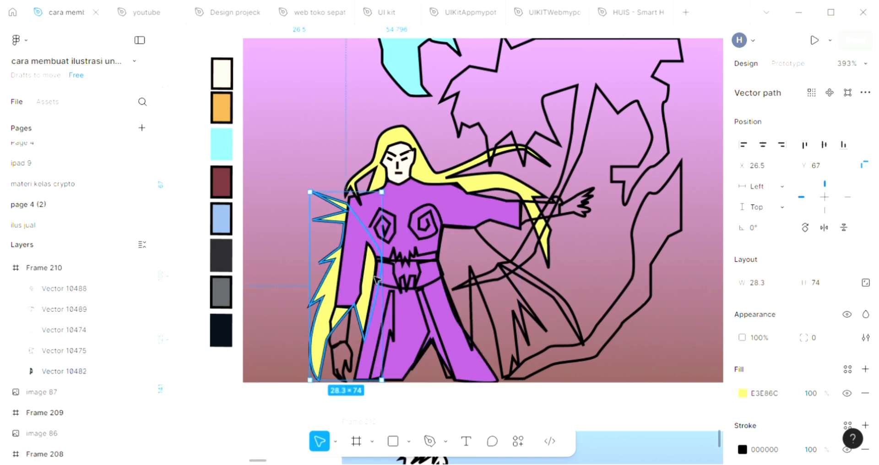
Fill the hanging arm's cuff with the dark grey 29282D sampled from the palette swatch
scroll(376, 320, up, 3)
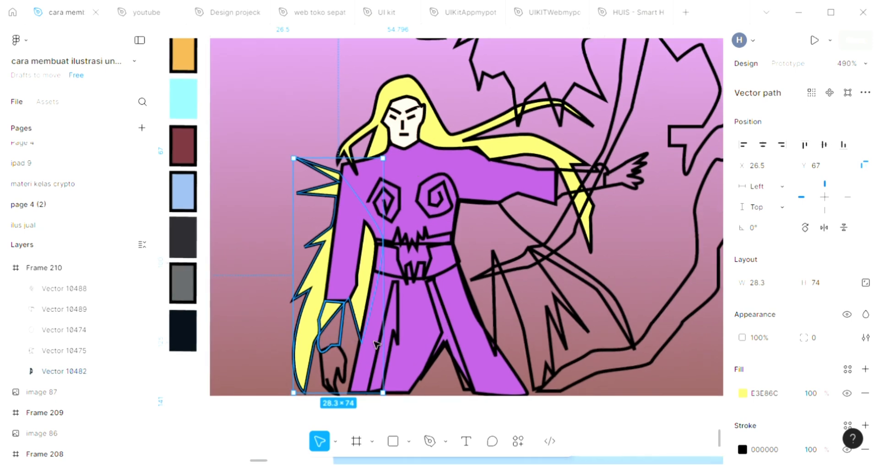
click(375, 343)
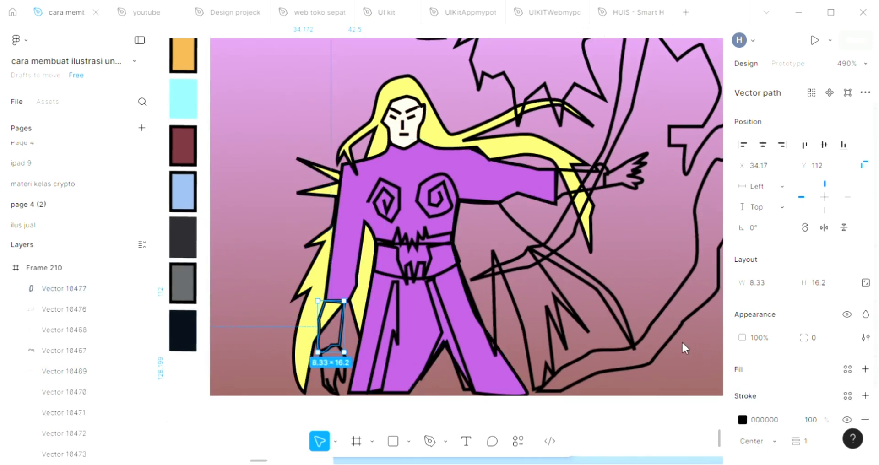
click(864, 369)
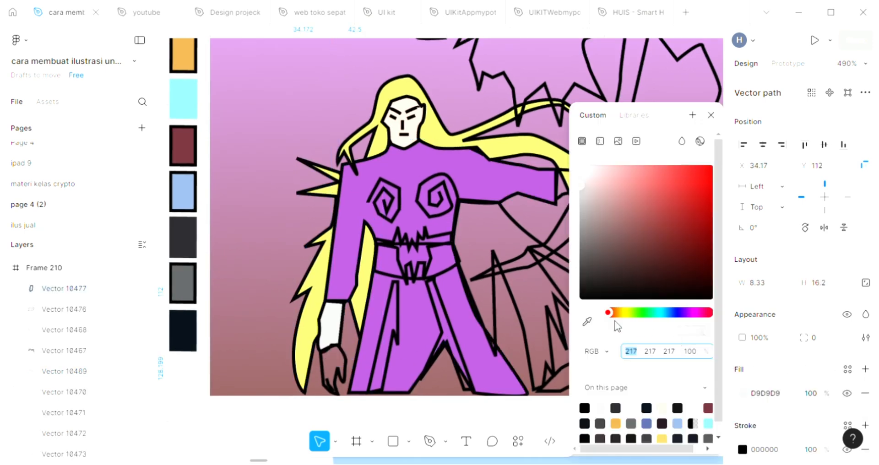
click(588, 322)
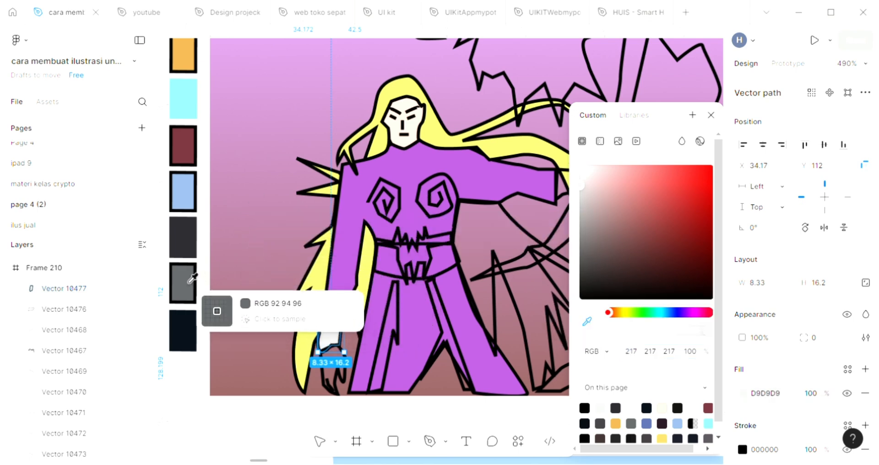
click(184, 250)
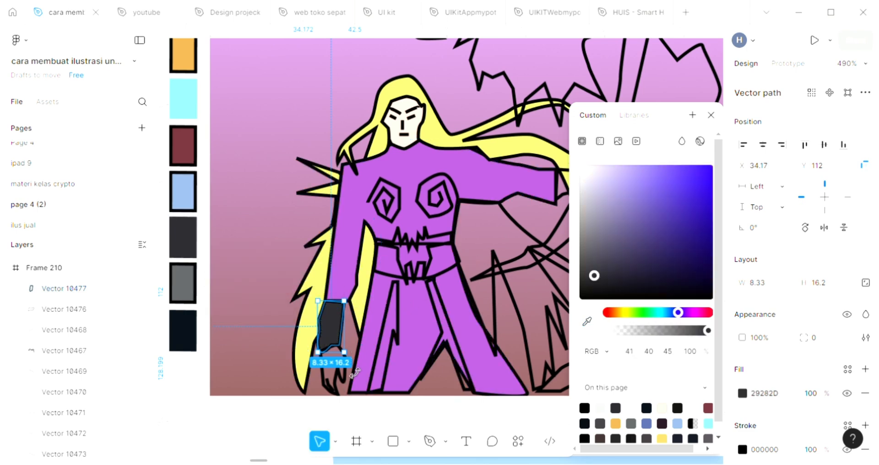
Add a fill to the hanging hand using the skin tone FFE2D3 sampled from the face
click(351, 375)
scroll(351, 375, down, 3)
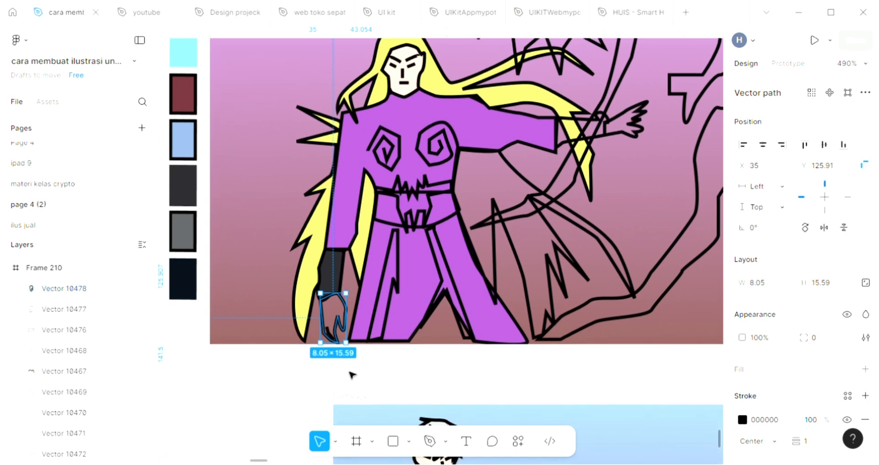
click(865, 369)
click(742, 392)
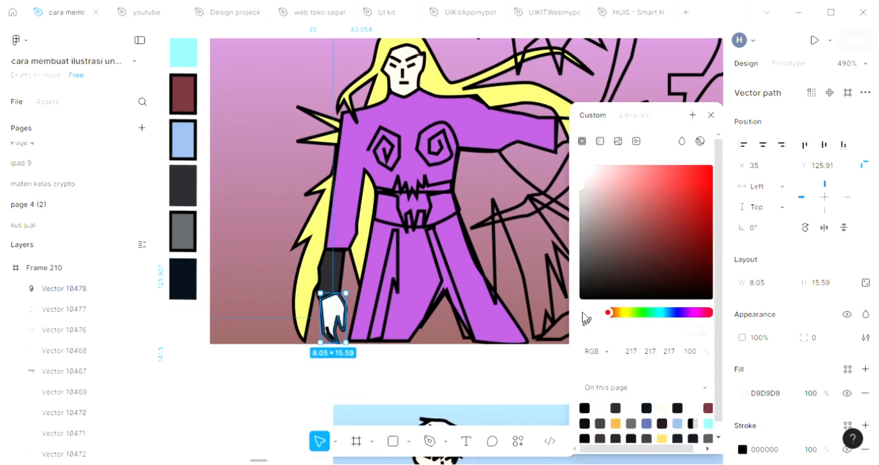
key(i)
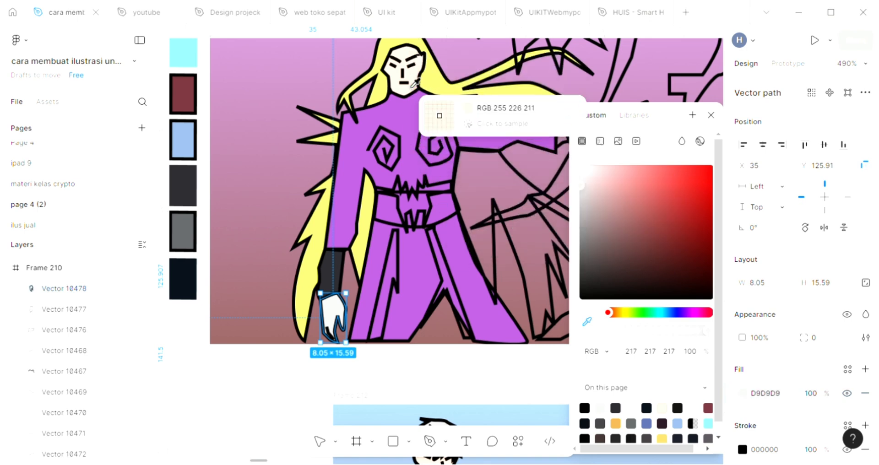
click(414, 67)
Fill the outstretched arm's cuff with the dark grey 29282D sampled from the other cuff
scroll(416, 223, right, 3)
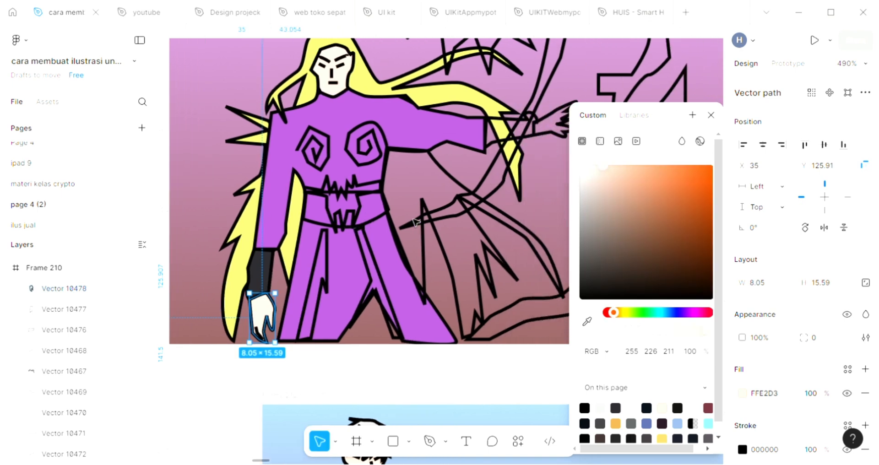
scroll(416, 223, up, 1)
scroll(416, 223, right, 2)
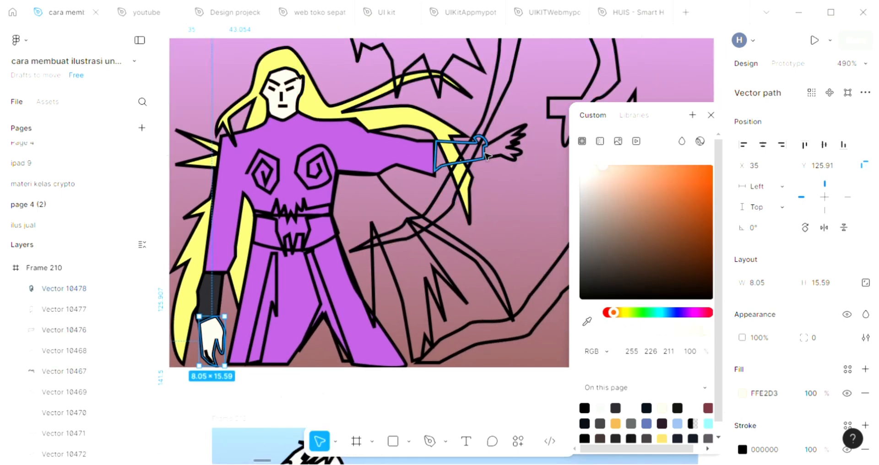
click(485, 153)
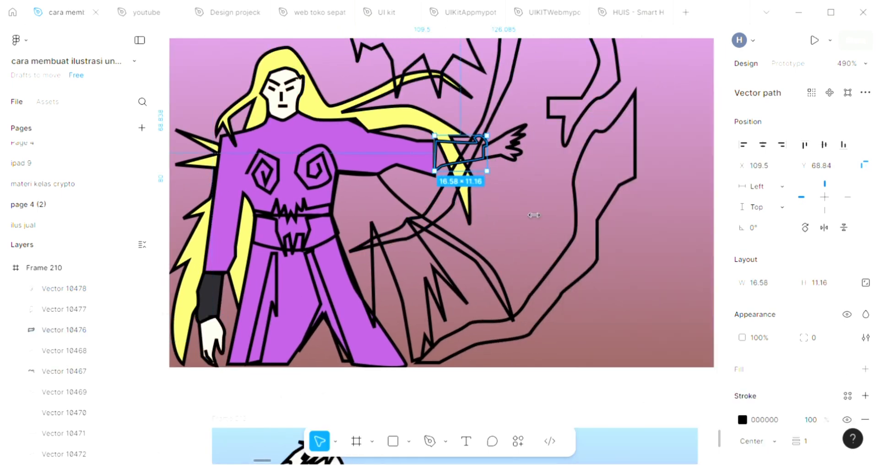
click(865, 370)
scroll(463, 244, up, 1)
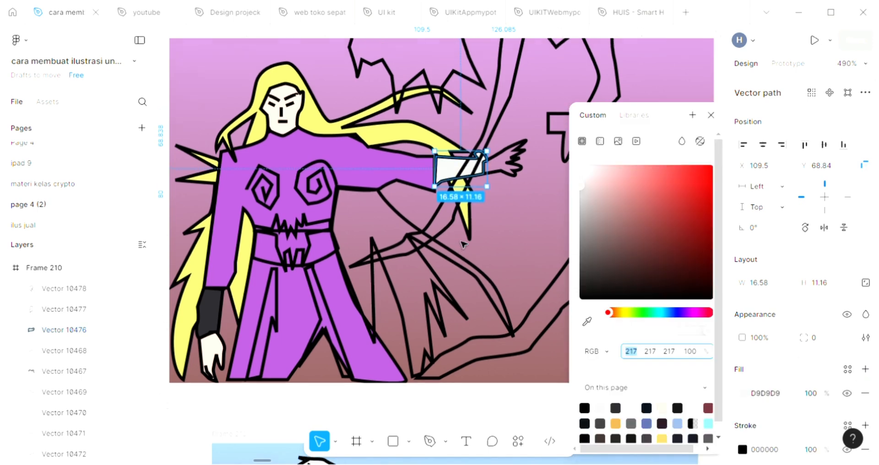
click(589, 323)
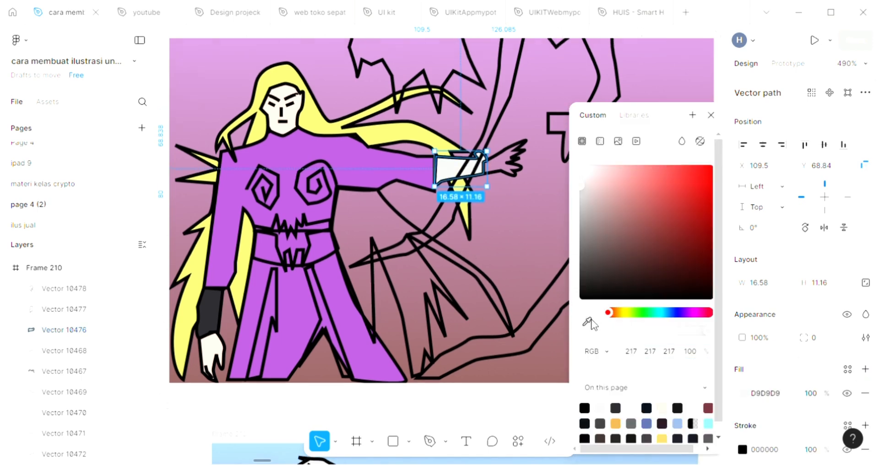
click(220, 306)
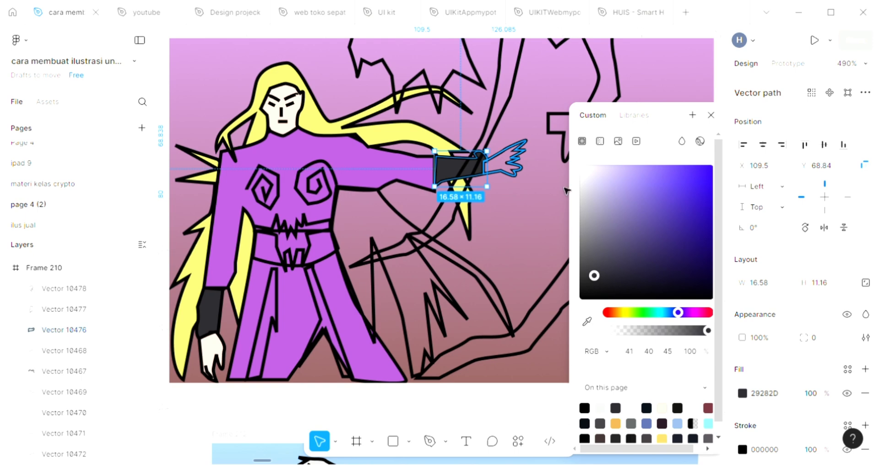
Fill the outstretched hand with the skin tone FFE2D3 sampled from the hanging hand
click(516, 162)
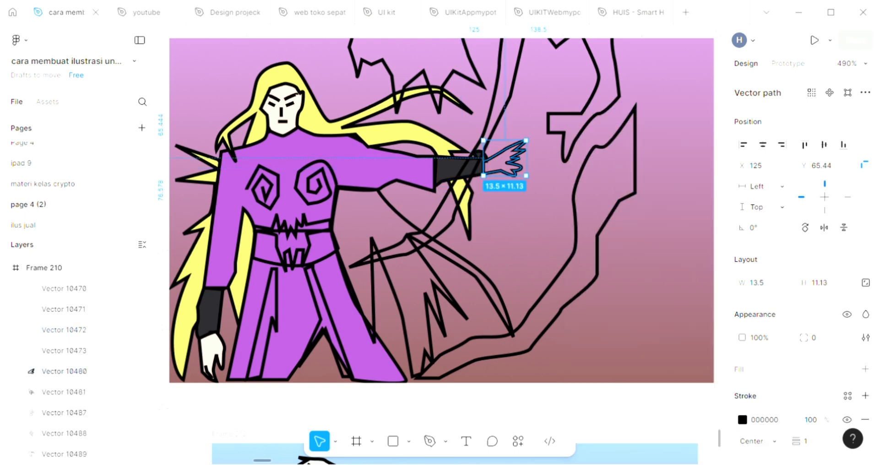
click(863, 370)
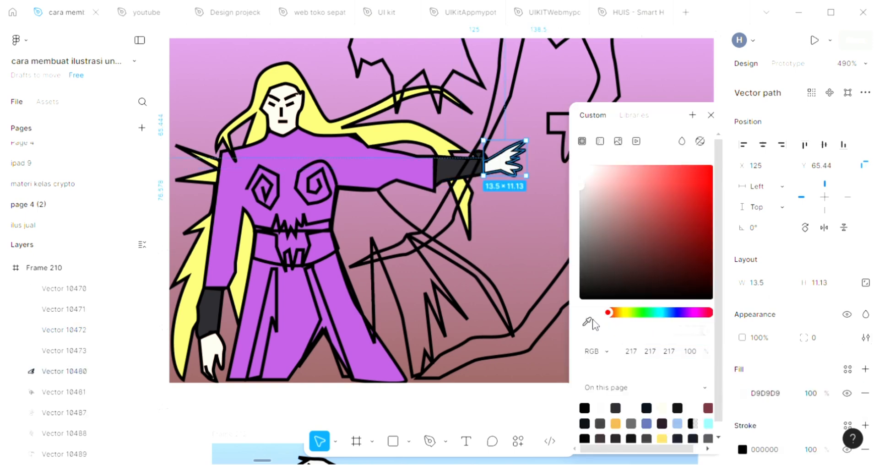
click(590, 323)
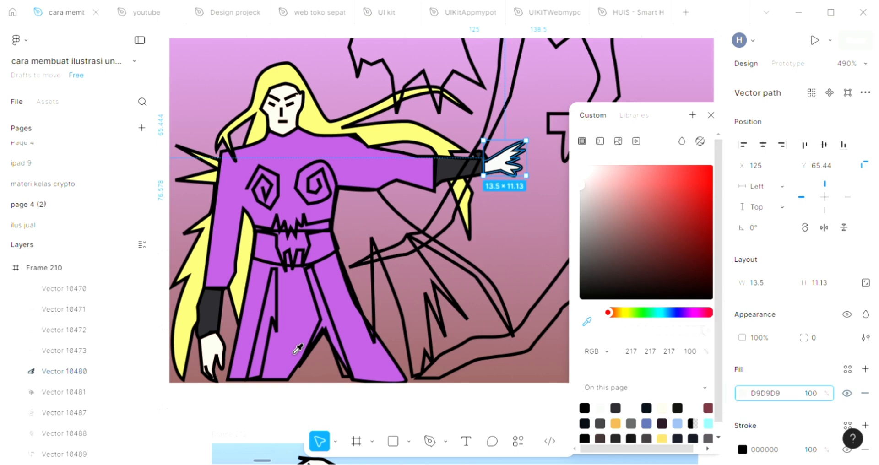
click(210, 347)
click(710, 116)
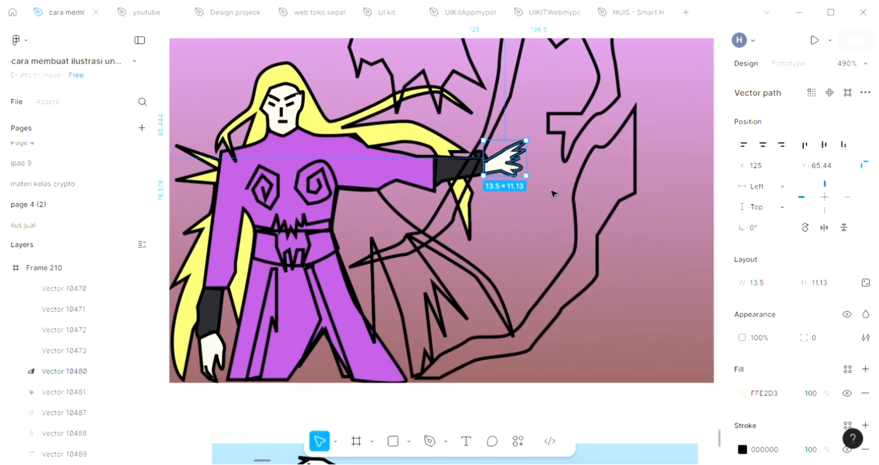
Change the stroke of both chest spirals to the off-white F5F5F5 sampled from the empty canvas below the frame
click(278, 193)
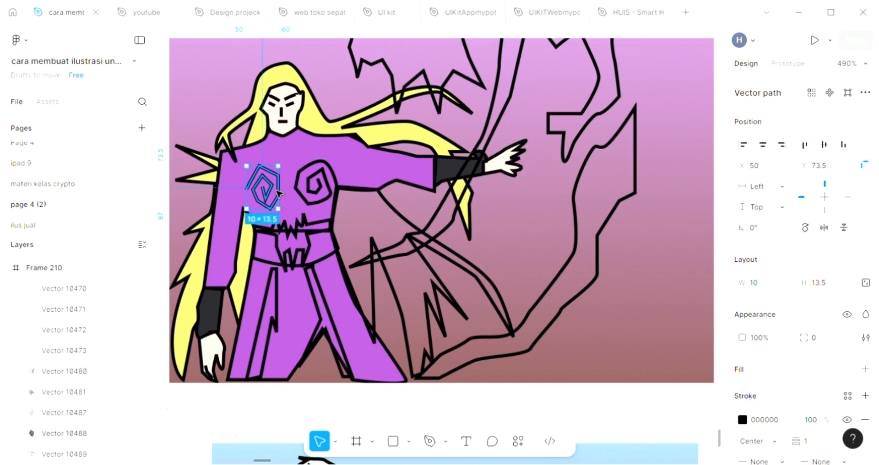
scroll(317, 206, left, 3)
scroll(316, 209, left, 1)
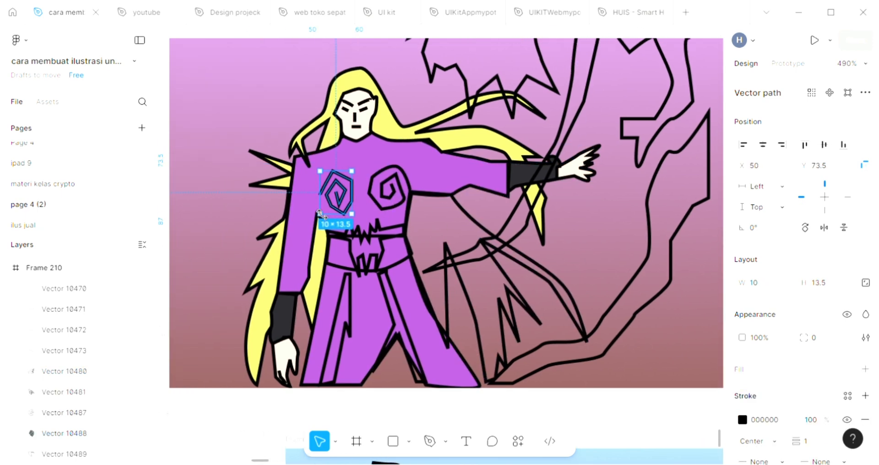
scroll(317, 210, up, 1)
scroll(317, 210, down, 1)
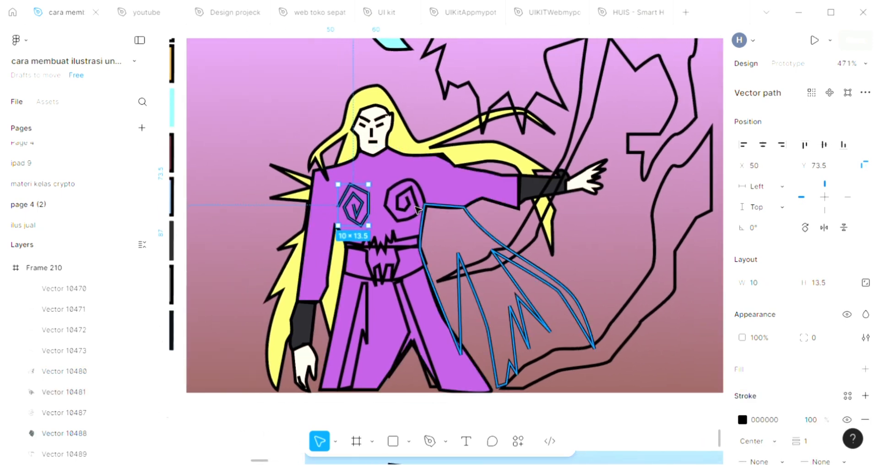
shift+click(404, 200)
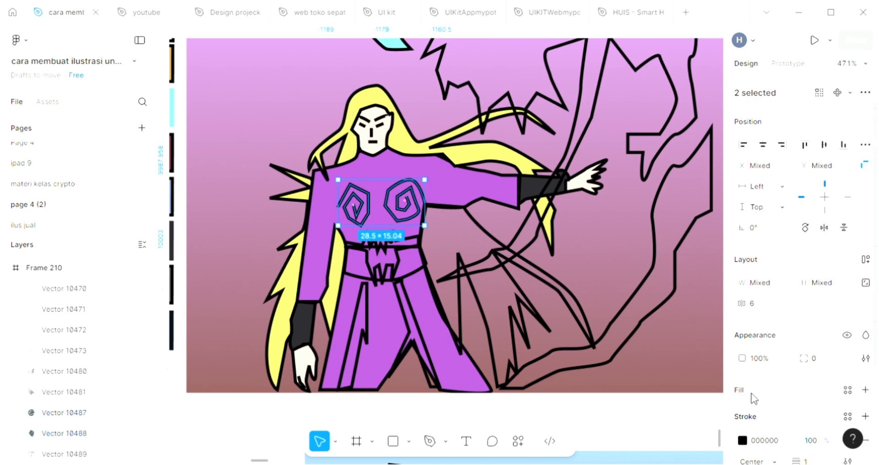
click(742, 441)
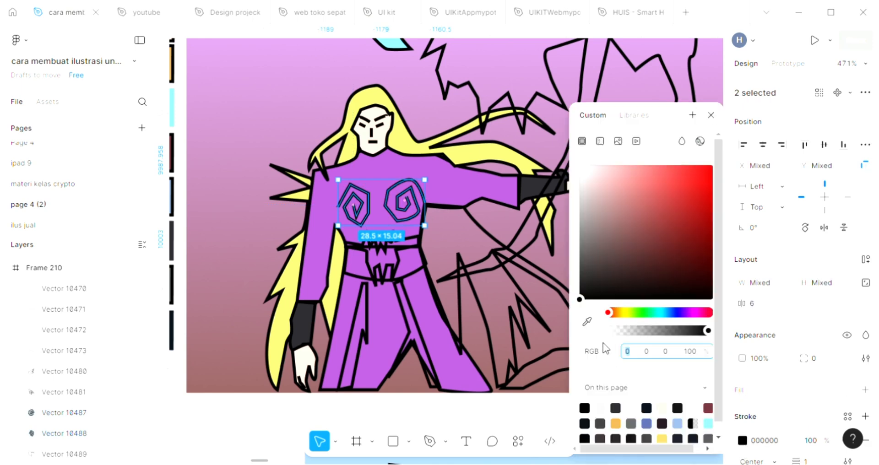
click(587, 322)
click(286, 405)
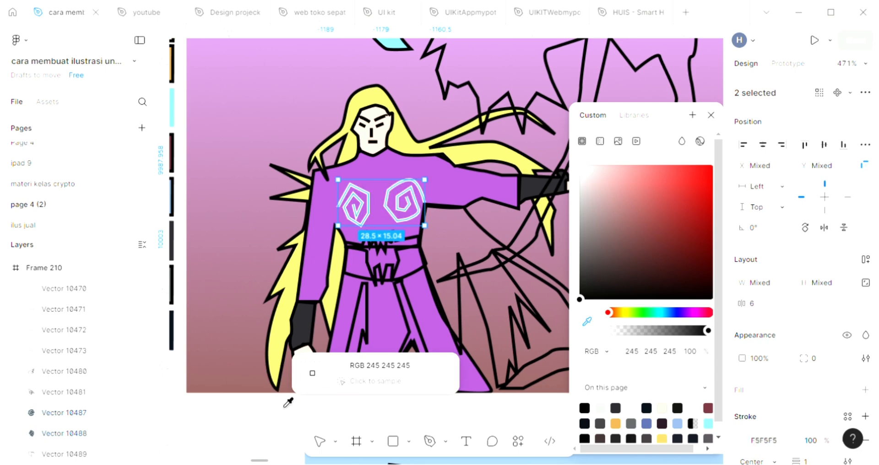
click(710, 115)
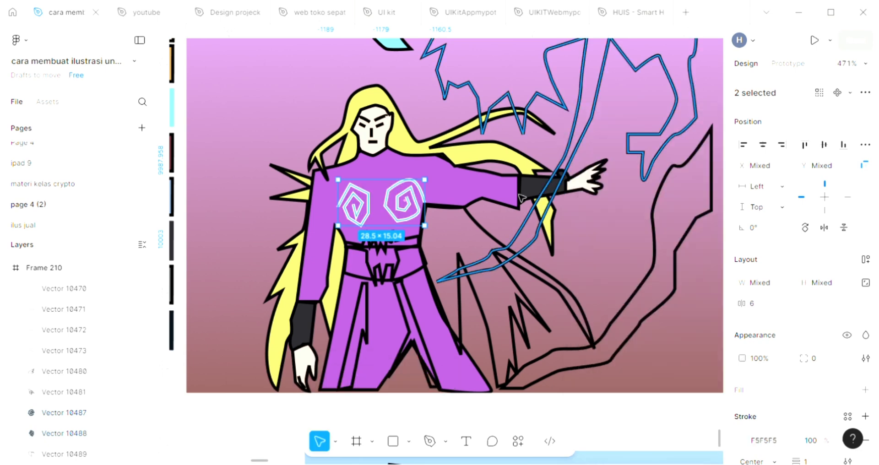
Add a light grey D9D9D9 fill to the jagged ornament on the front of the belt
scroll(373, 253, up, 2)
click(373, 253)
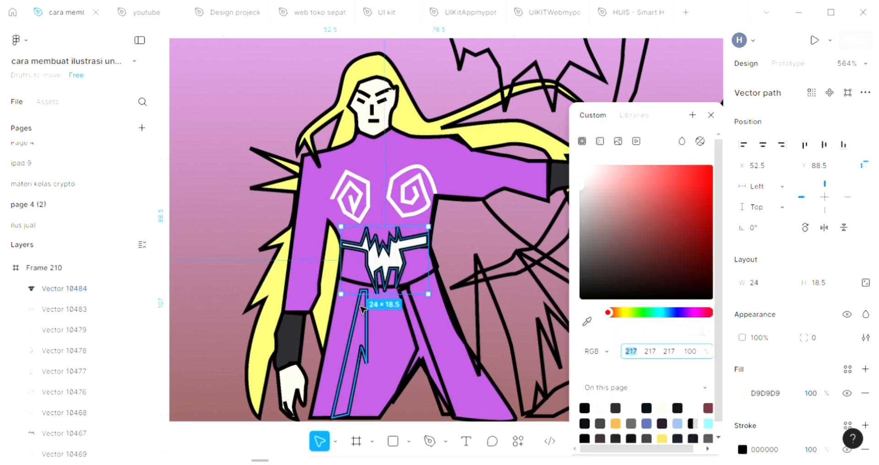
scroll(364, 309, down, 1)
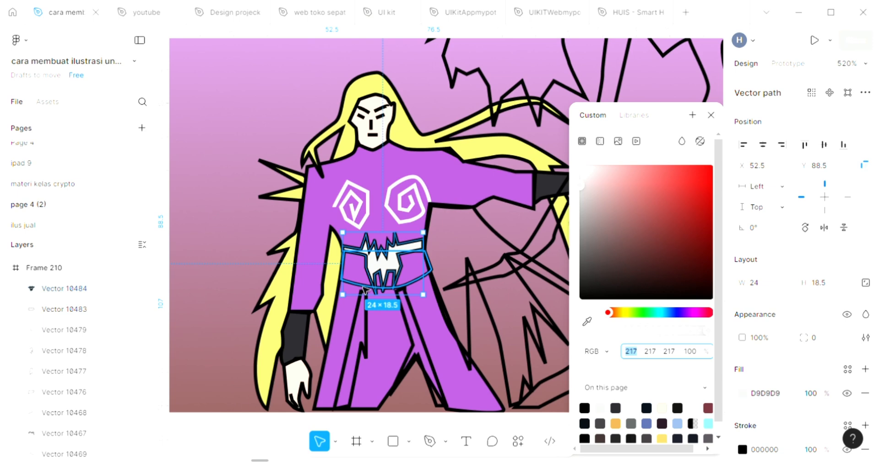
Fill the belt band behind the jagged ornament with the dark grey 29282D sampled from the hanging arm's cuff
click(364, 289)
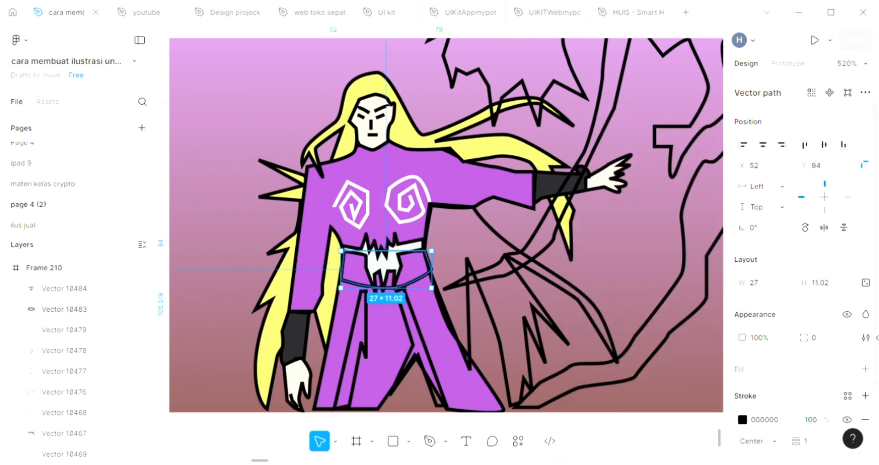
click(865, 368)
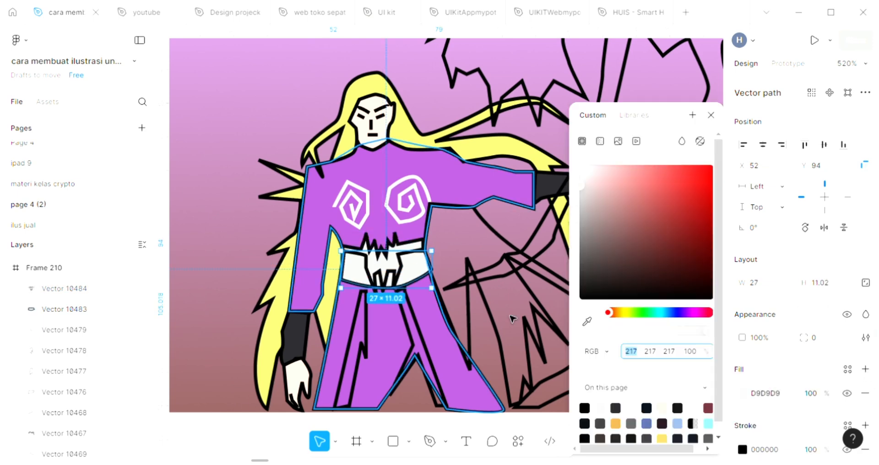
click(586, 323)
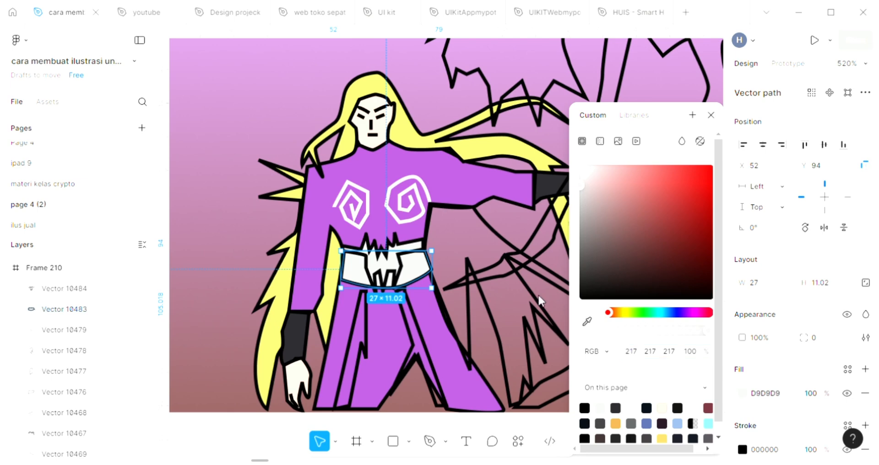
click(303, 330)
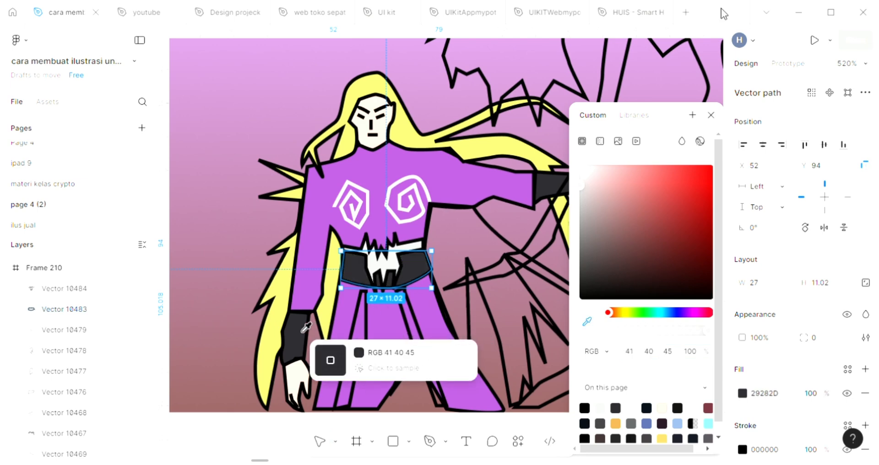
click(710, 115)
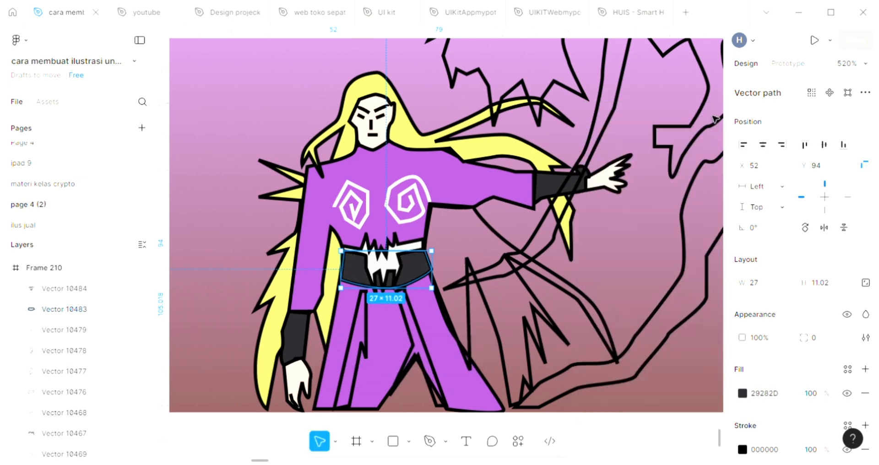
Add a light grey D9D9D9 fill to the narrow stripe shapes on both trouser legs
click(366, 357)
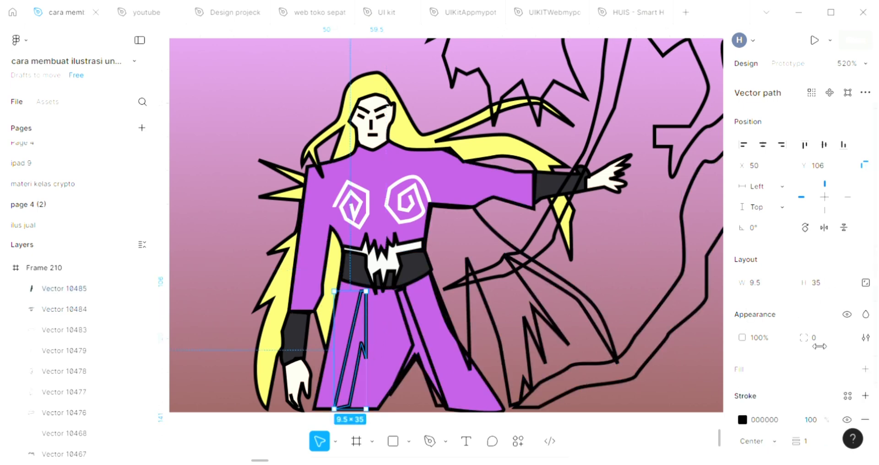
click(865, 369)
click(418, 348)
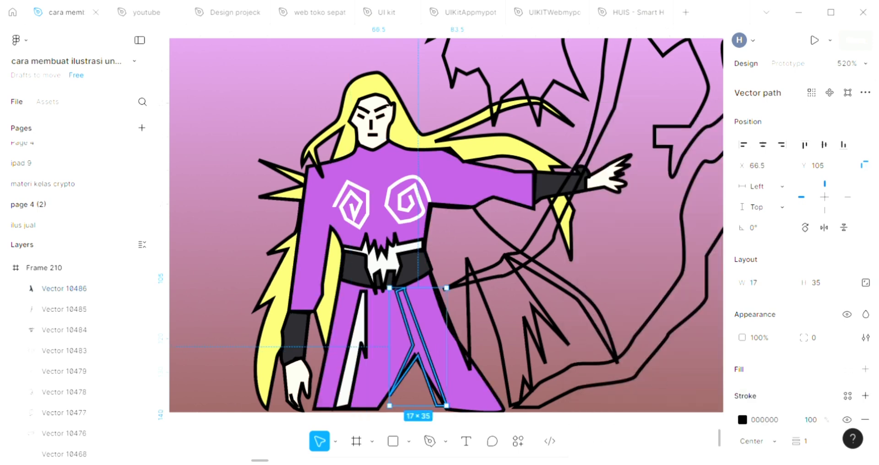
click(864, 369)
click(742, 393)
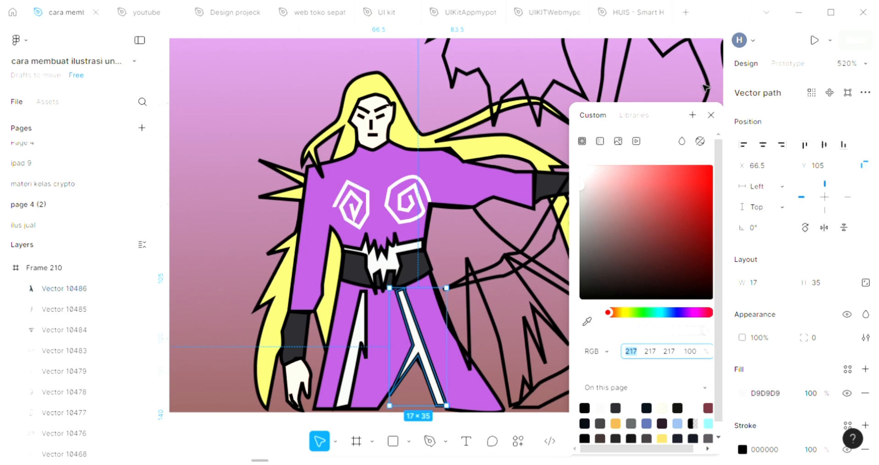
click(710, 115)
Fill the large flowing hair shape below the outstretched arm with the yellow E3E86C sampled from the hair and send it to the back
scroll(534, 276, right, 1)
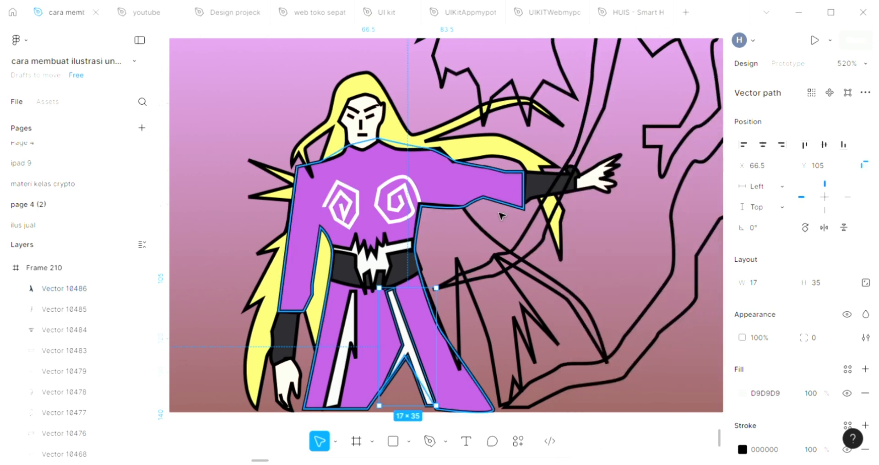
click(539, 276)
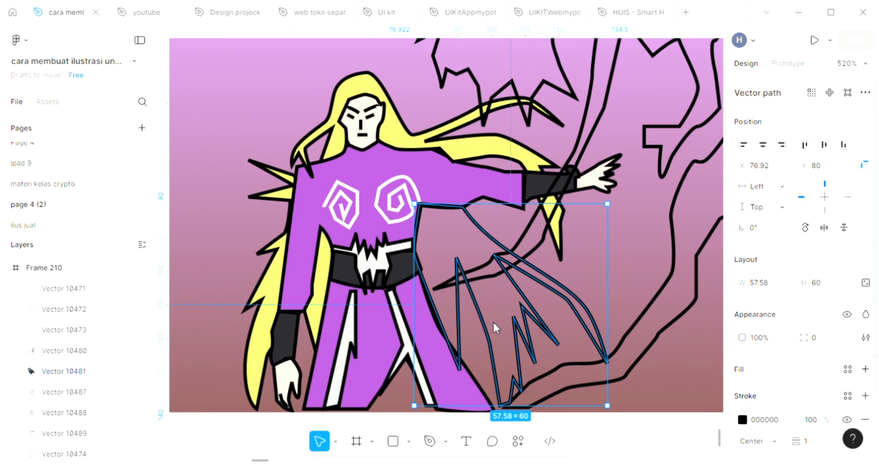
click(865, 368)
click(743, 393)
click(587, 321)
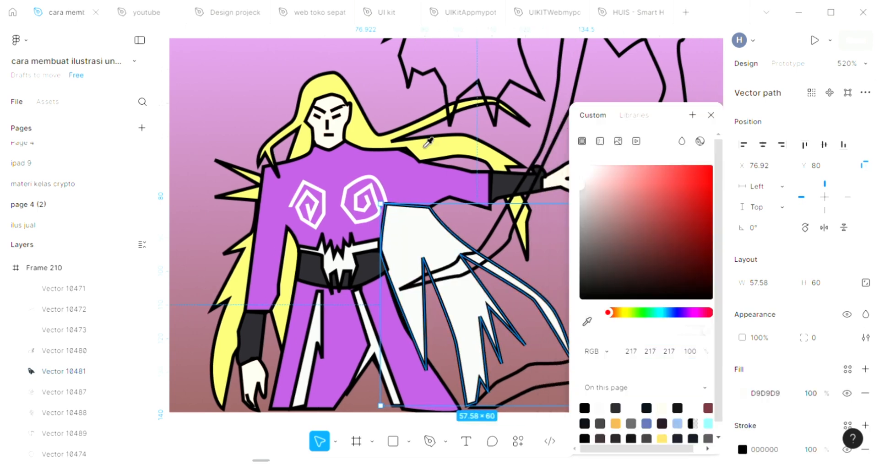
click(434, 141)
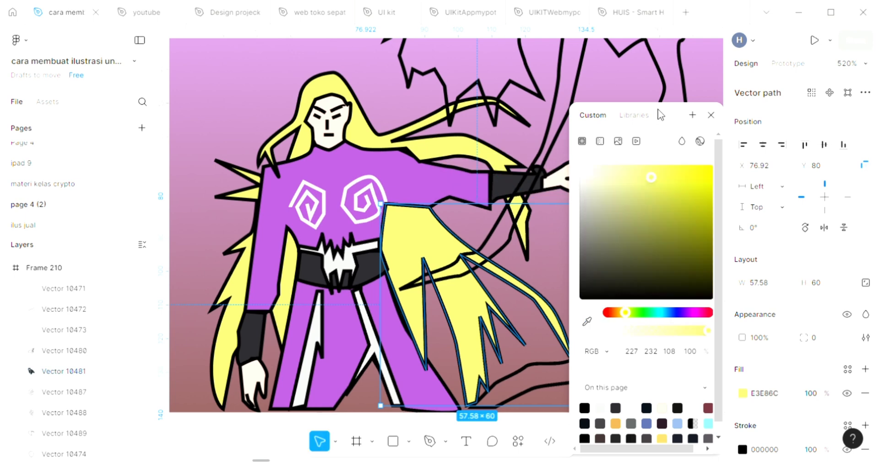
click(712, 116)
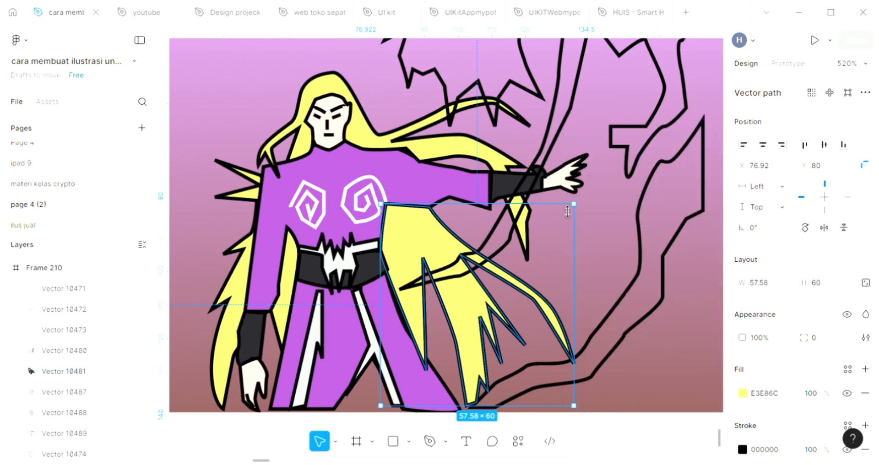
key([)
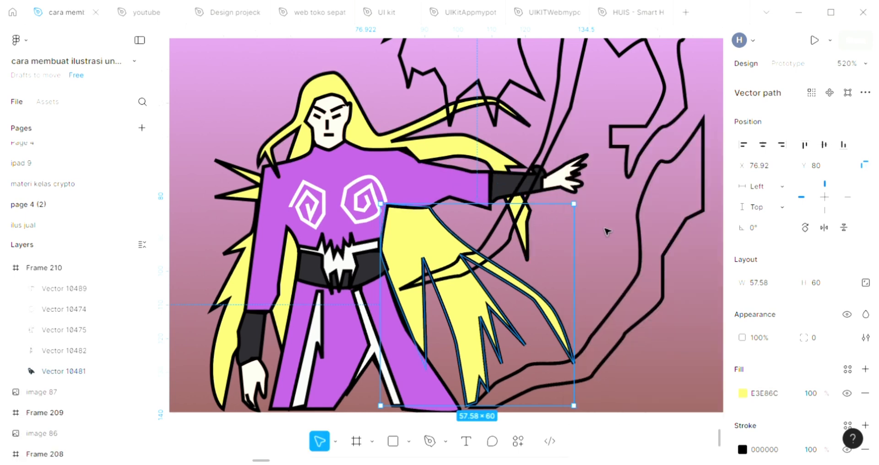
Fill the large jagged shape above the outstretched arm with the cyan 89EAFD sampled from the small cyan shape above the head
scroll(486, 299, down, 3)
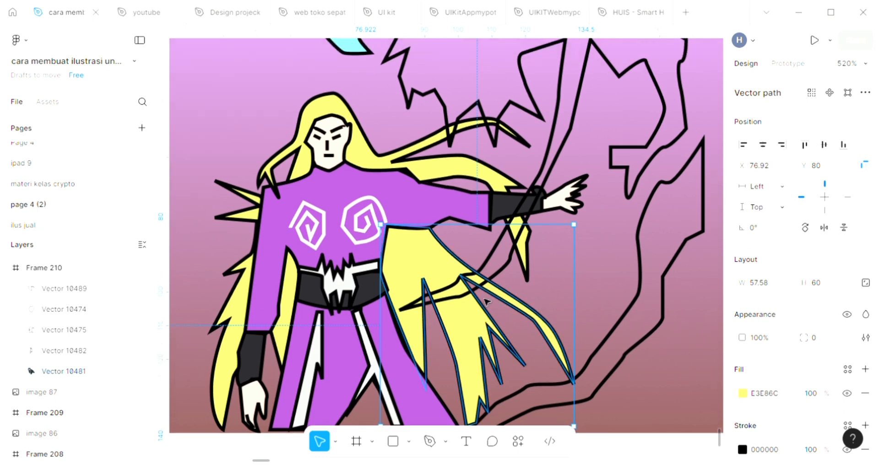
scroll(486, 302, down, 1)
scroll(486, 300, up, 1)
scroll(496, 204, right, 1)
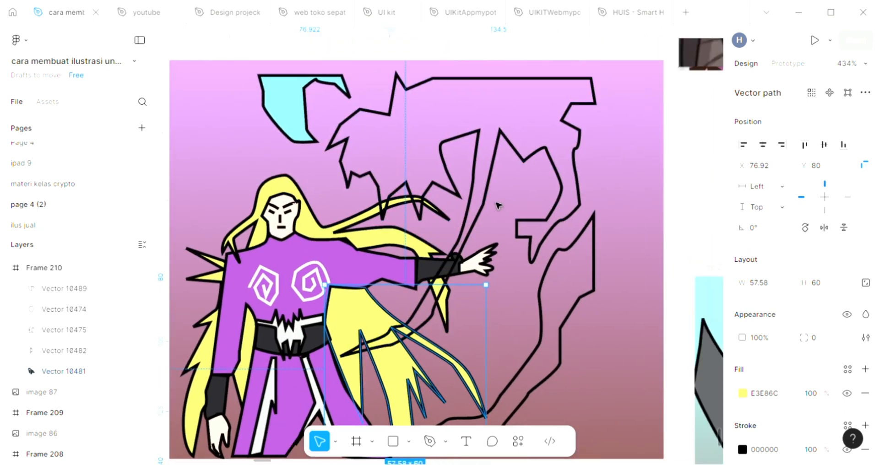
click(494, 156)
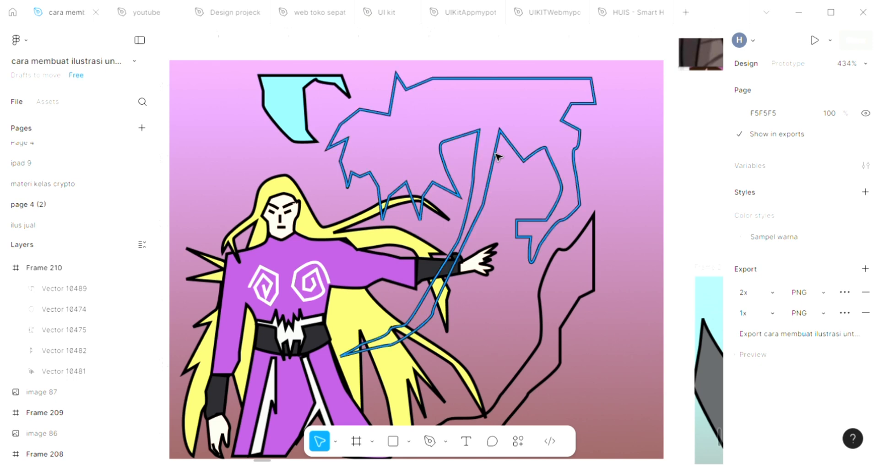
click(497, 156)
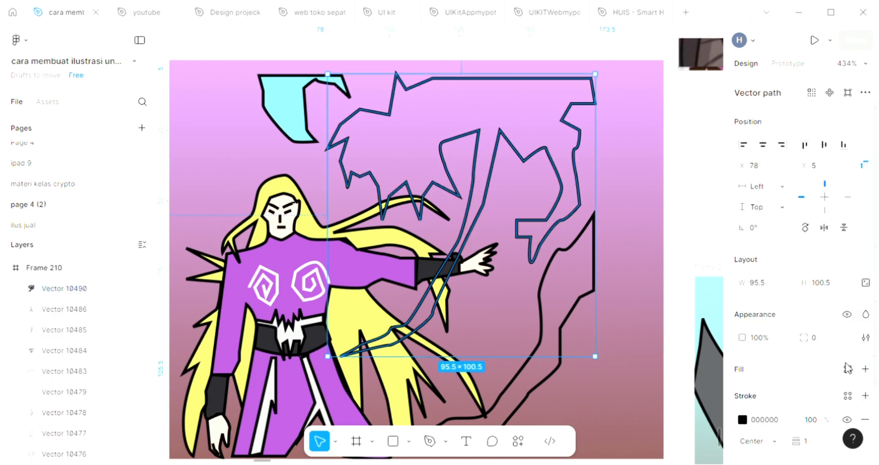
click(865, 369)
click(742, 393)
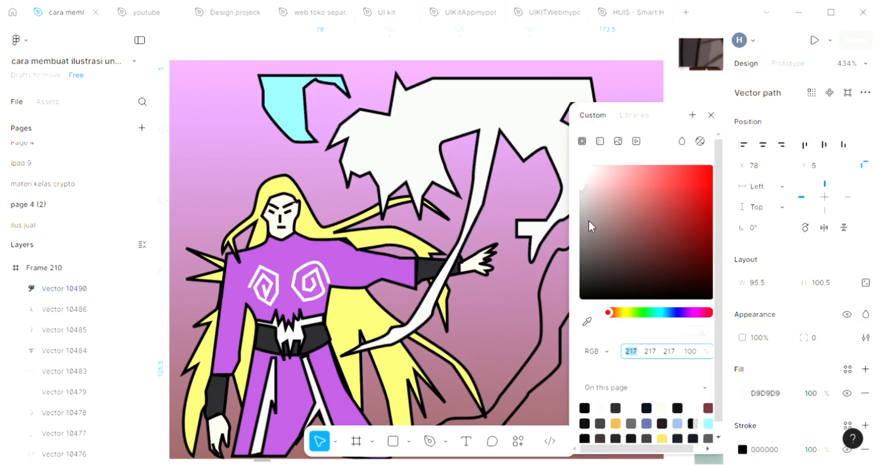
click(588, 322)
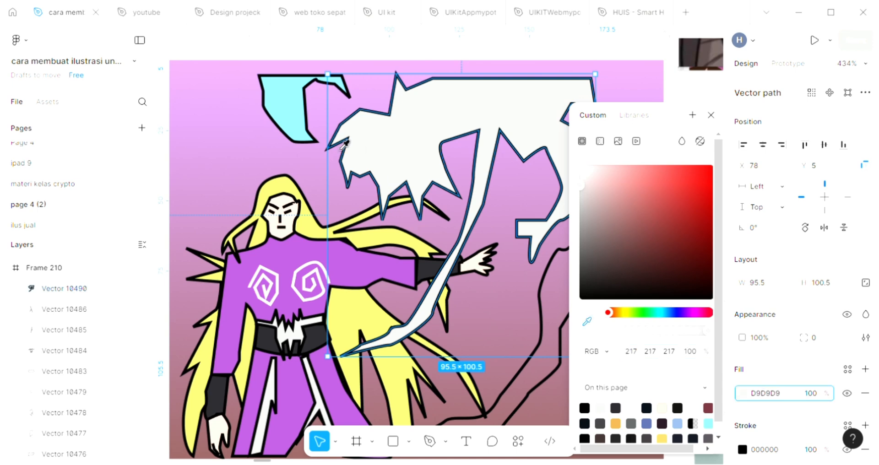
click(284, 111)
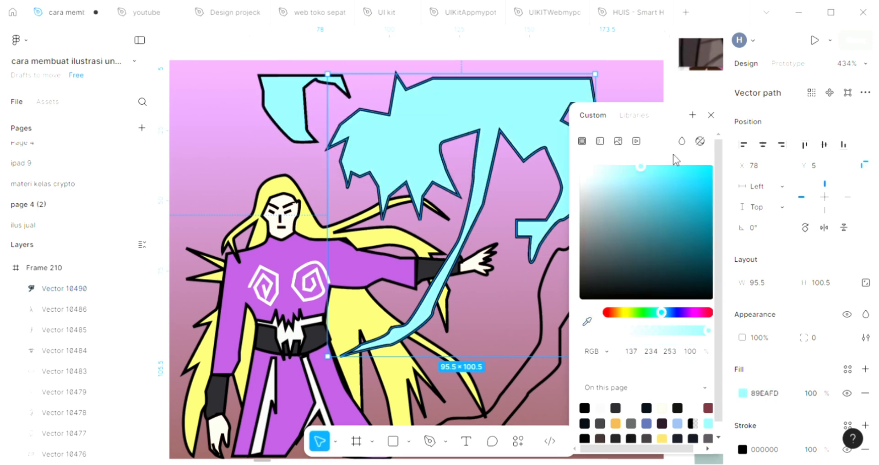
click(710, 115)
Fill the long curved band rising from the frame's lower edge with the cyan 89EAFD sampled from the large jagged shape
scroll(471, 227, down, 3)
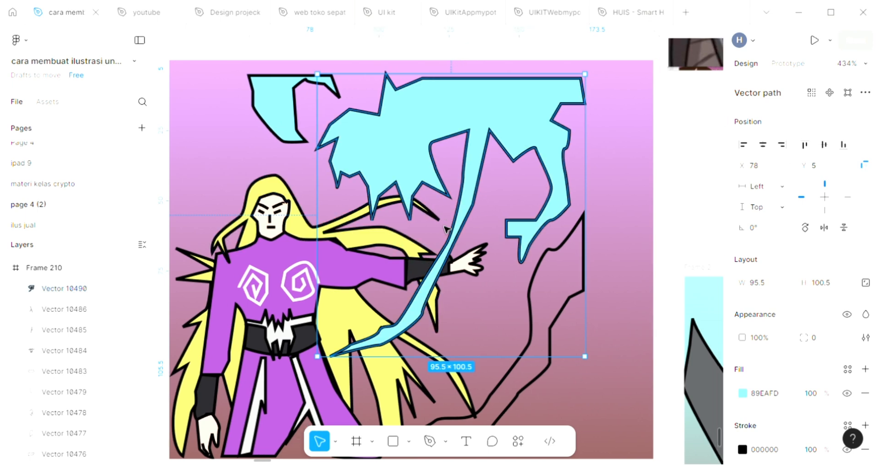
scroll(603, 231, down, 2)
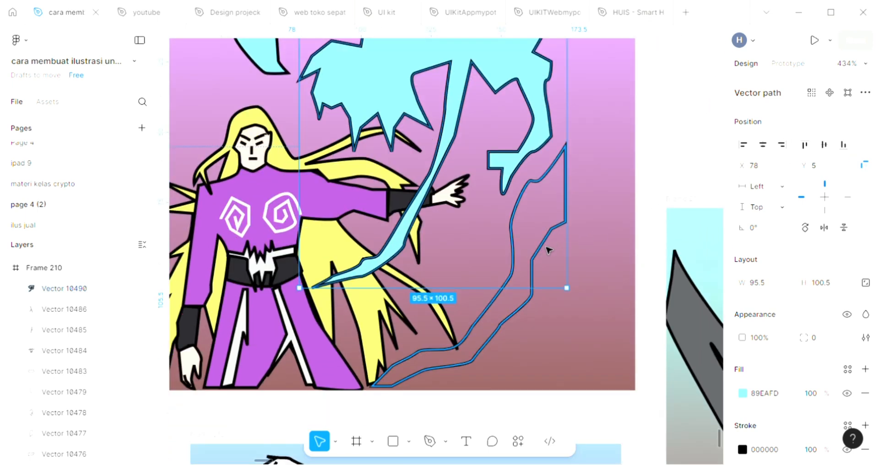
click(548, 249)
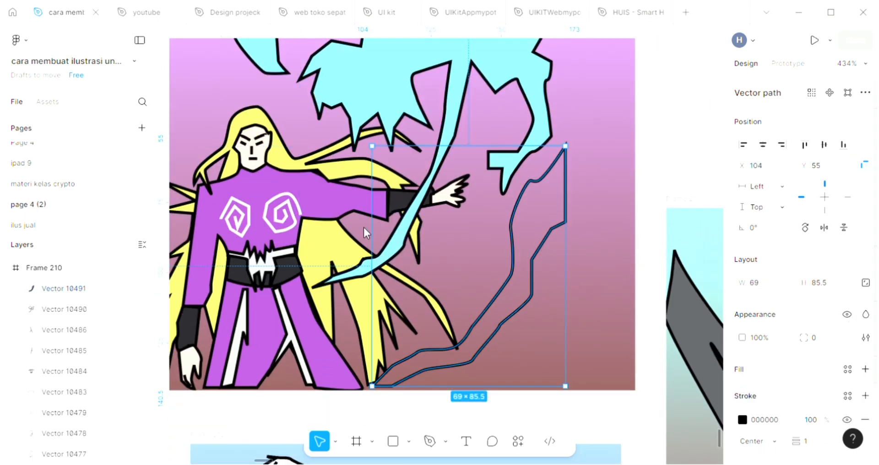
click(865, 369)
scroll(557, 302, up, 2)
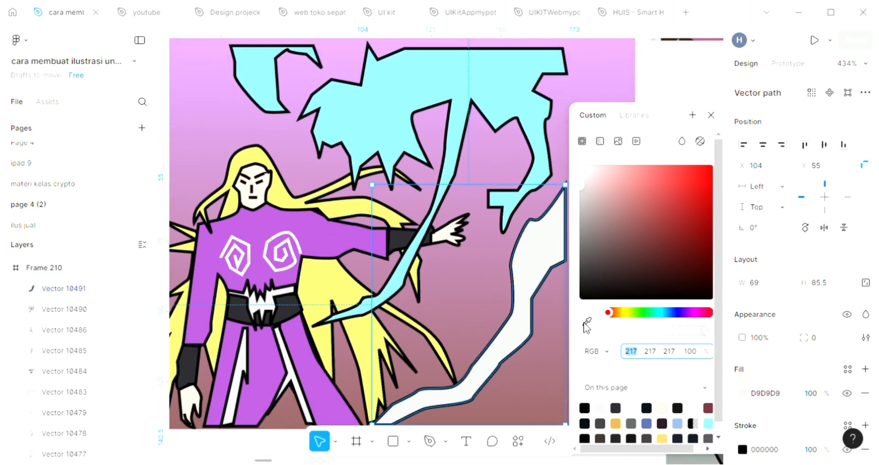
click(586, 324)
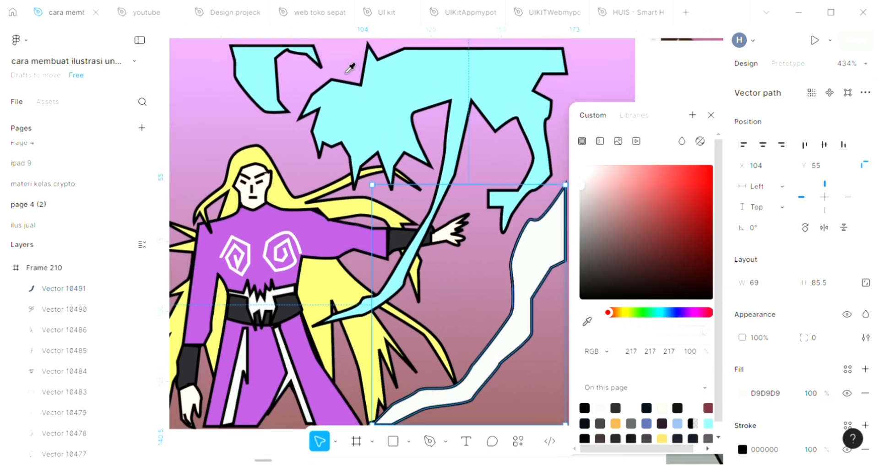
click(363, 103)
click(712, 116)
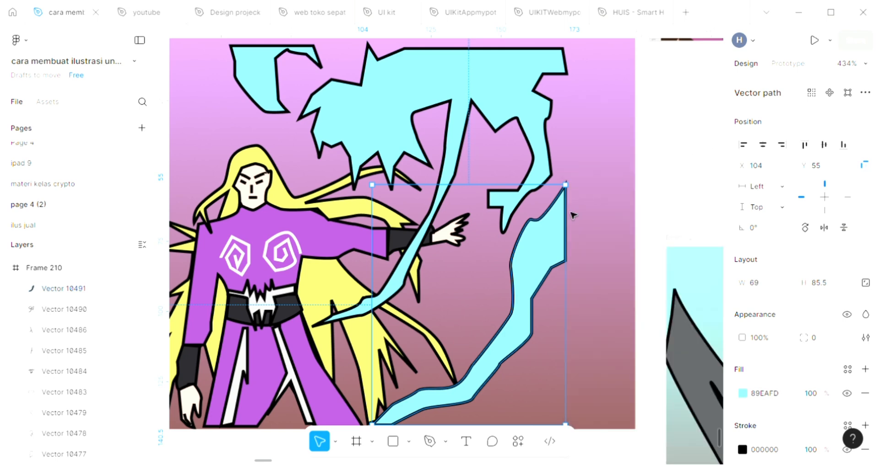
Draw a short hair parting line about 1 × 5.5 from the middle of the hairline up to the crown with the Pen tool
scroll(522, 220, left, 2)
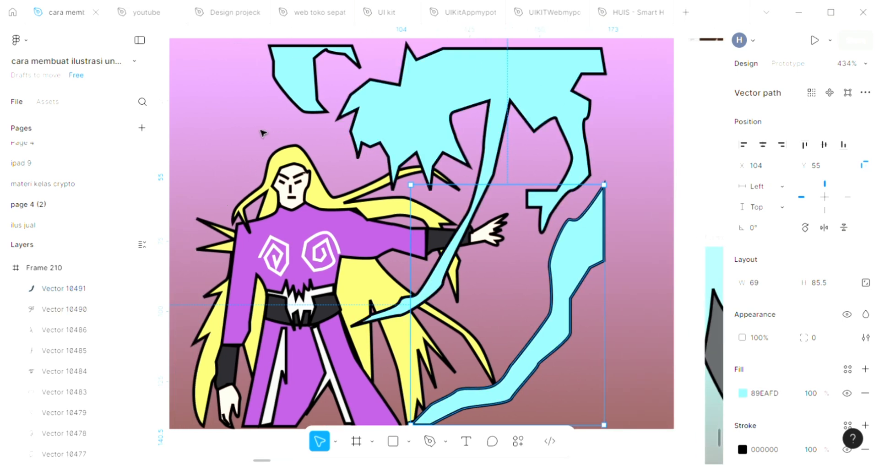
click(262, 133)
scroll(369, 371, left, 3)
scroll(368, 371, down, 1)
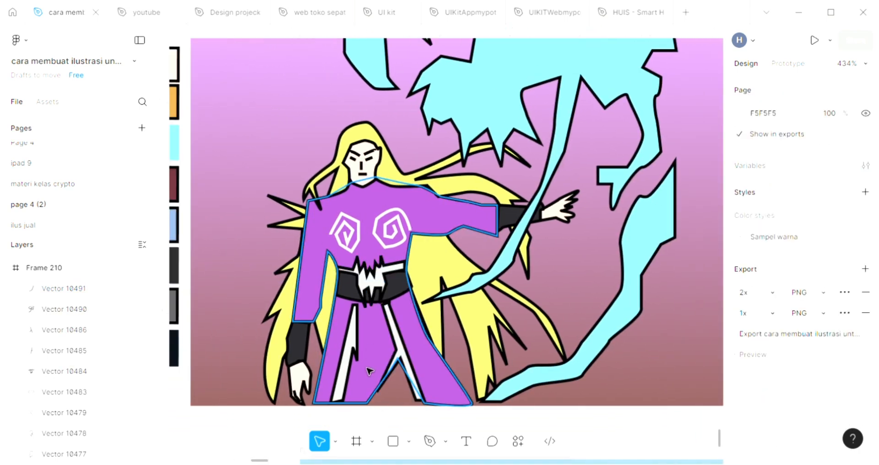
click(429, 441)
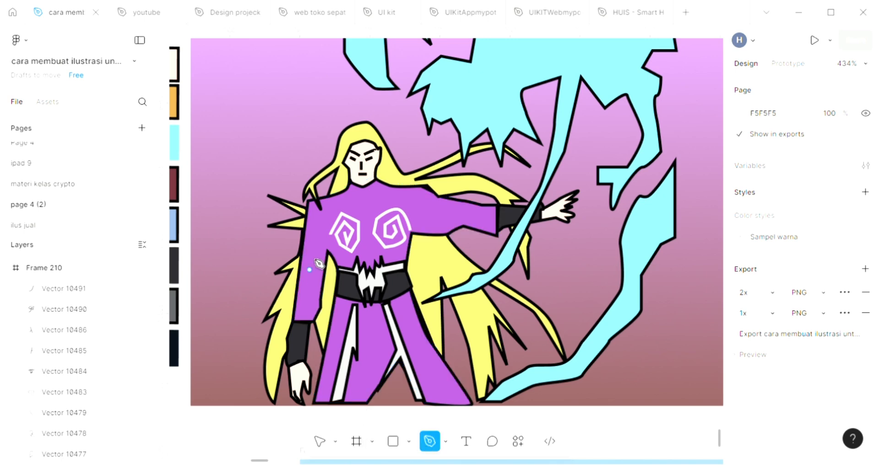
scroll(298, 179, up, 5)
scroll(383, 133, up, 2)
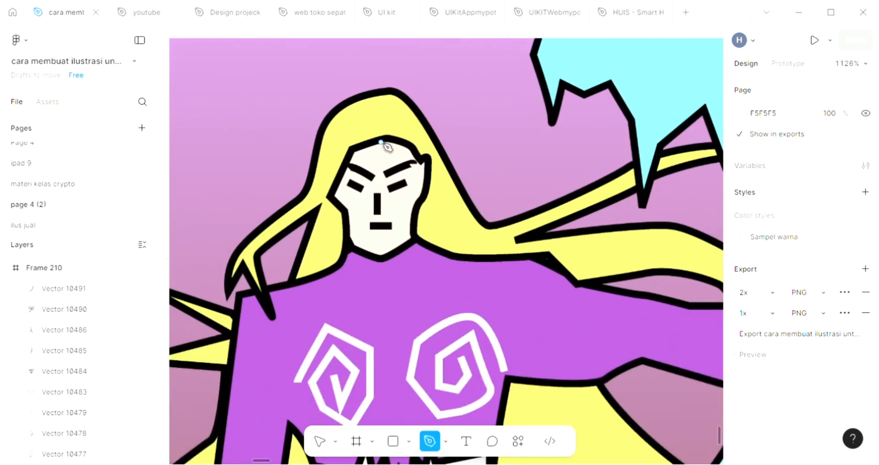
click(389, 98)
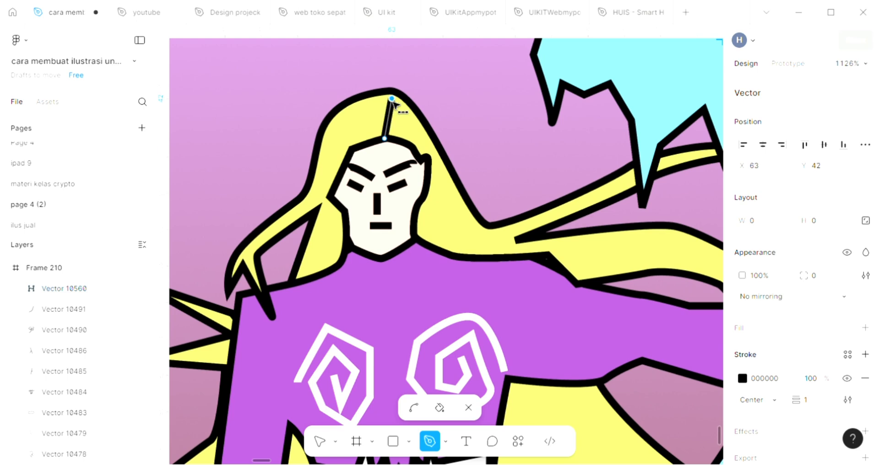
key(Escape)
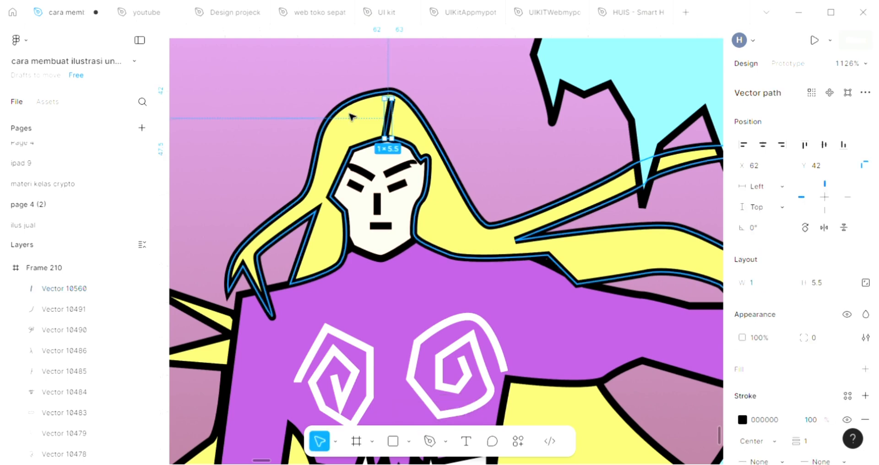
key(Escape)
Draw a curved hair strand about 9 × 9.2 from the parting down beside the face, on the hanging arm's side
key(p)
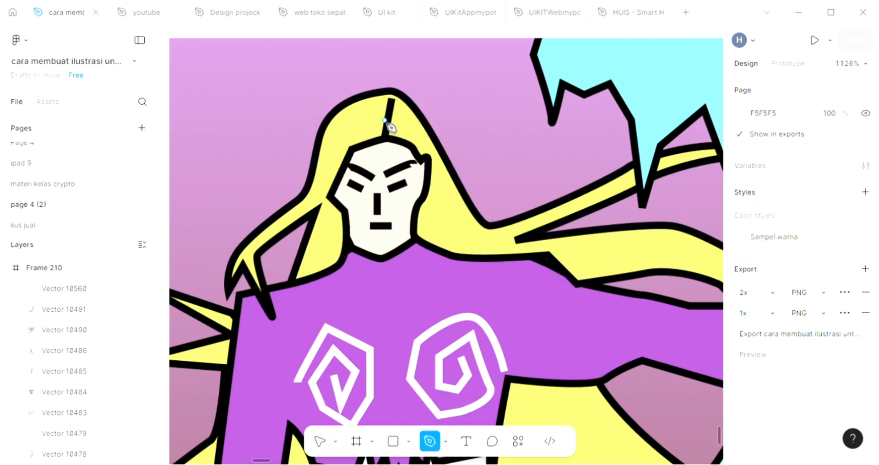
drag(330, 165, 319, 185)
key(Escape)
key(Escape)
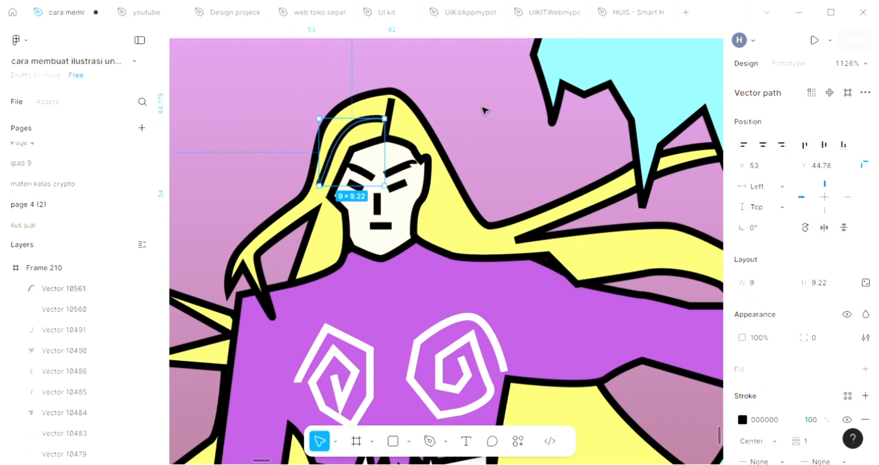
key(Escape)
Draw a long curved hair strand from the top of the parting past the ear to the shoulder of the outstretched arm
key(p)
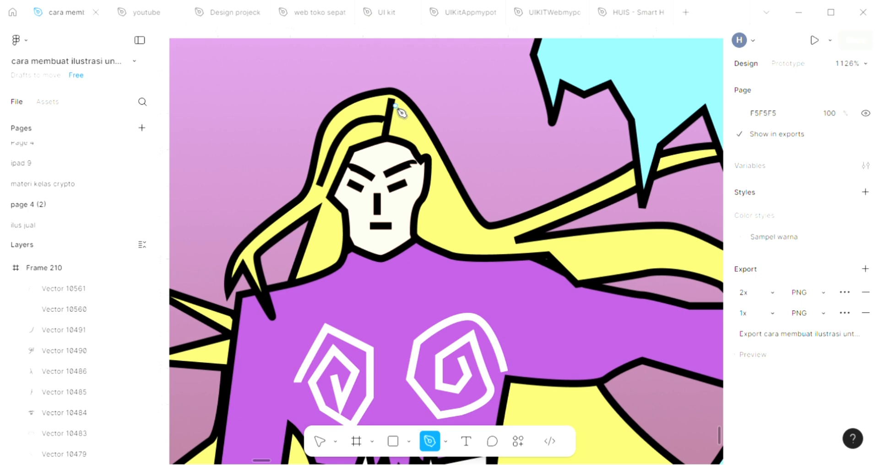
click(395, 105)
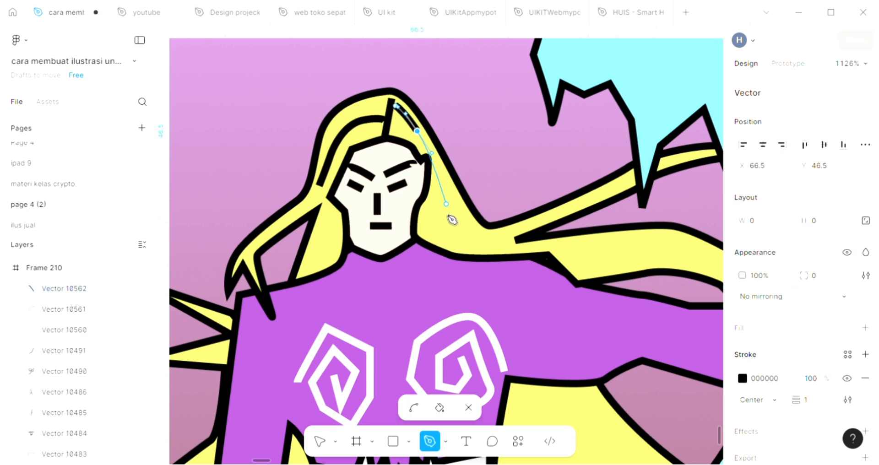
drag(446, 211, 494, 248)
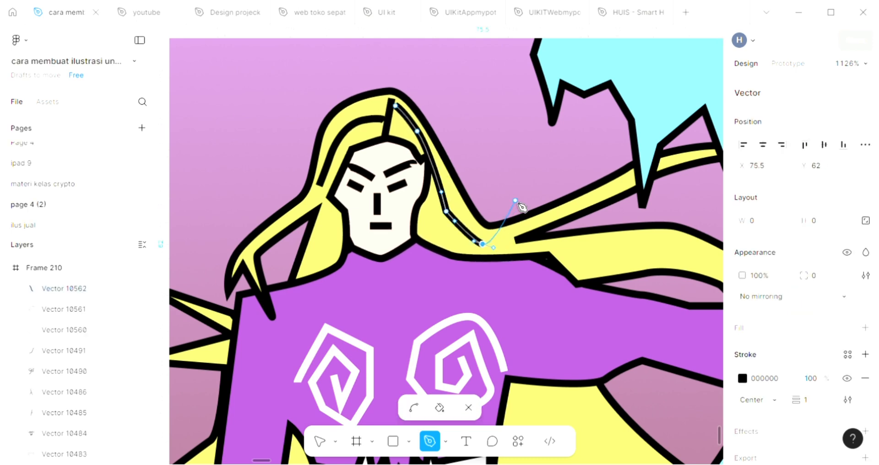
key(Escape)
key(Escape)
key(Escape)
scroll(477, 96, down, 3)
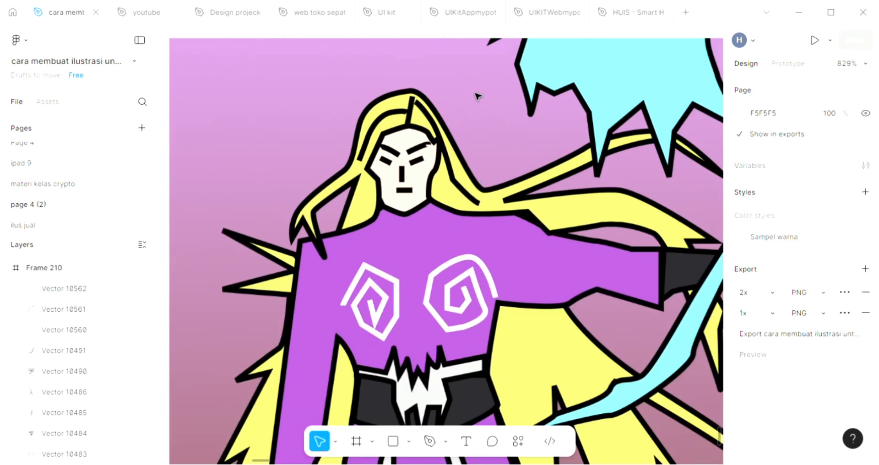
scroll(477, 96, down, 5)
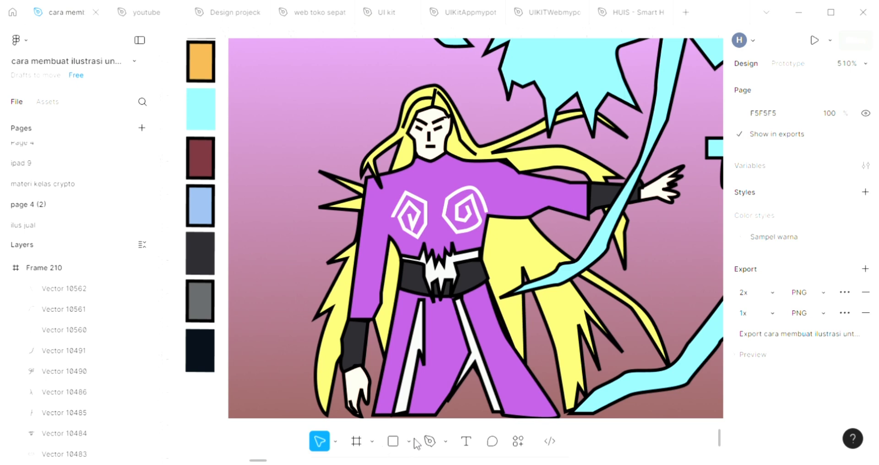
Draw a closed, pointed collar strip about 10 high, hanging from below the chin onto the chest, with the Pen tool
click(429, 442)
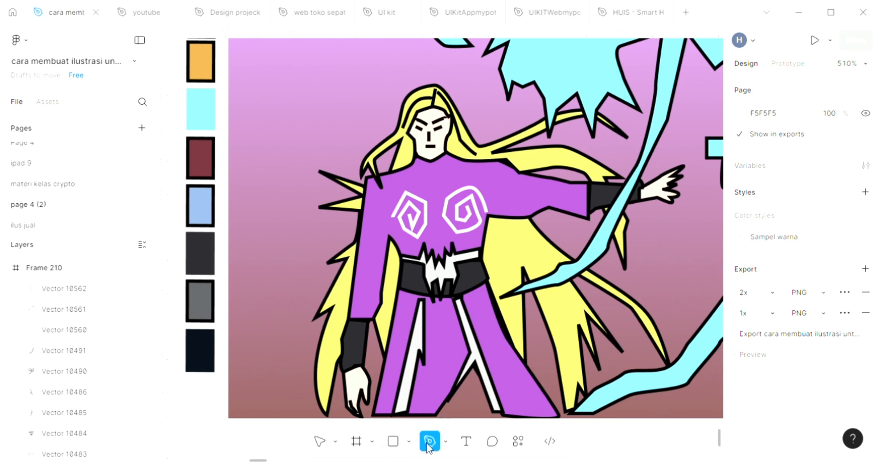
scroll(430, 178, up, 5)
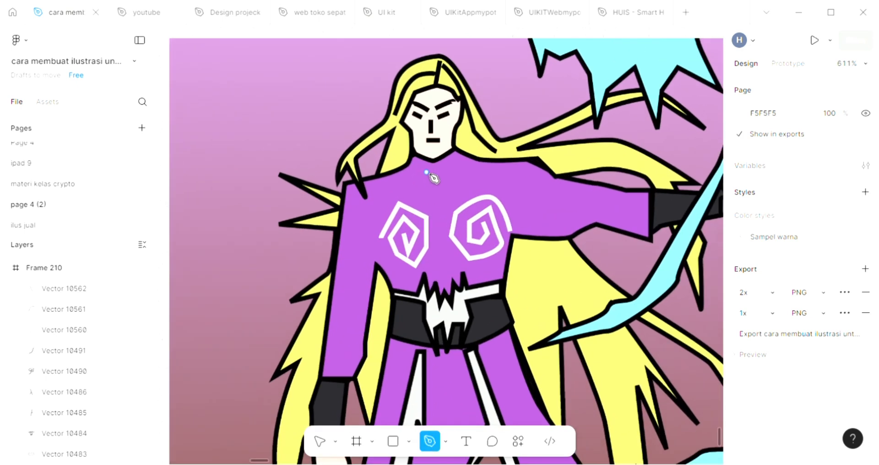
scroll(435, 180, up, 1)
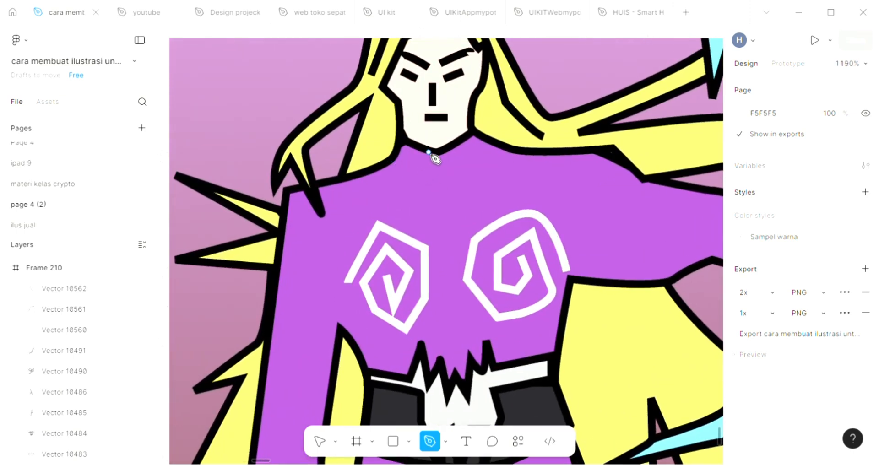
click(428, 206)
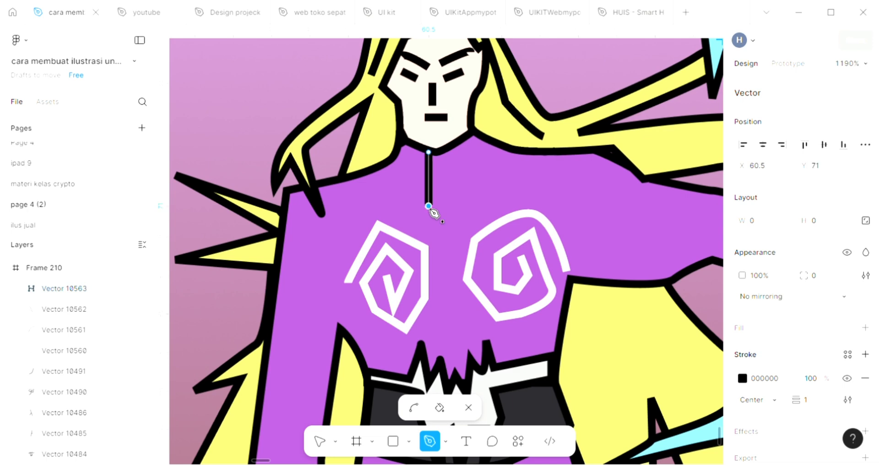
click(444, 229)
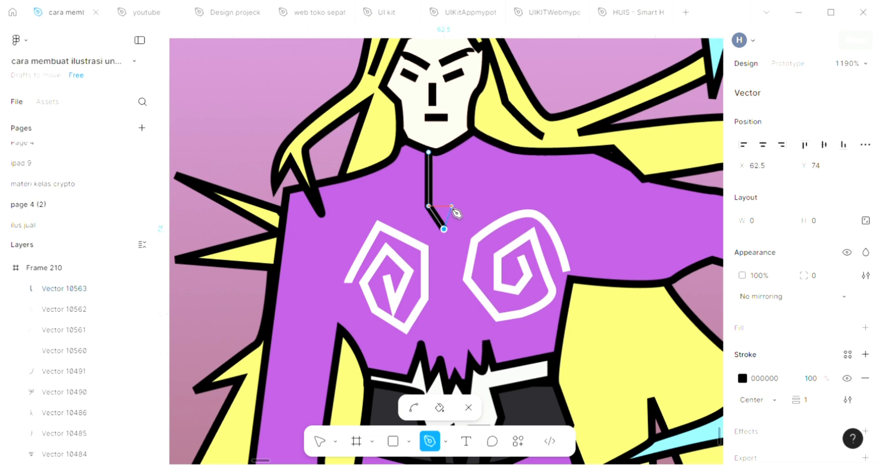
click(451, 206)
click(443, 152)
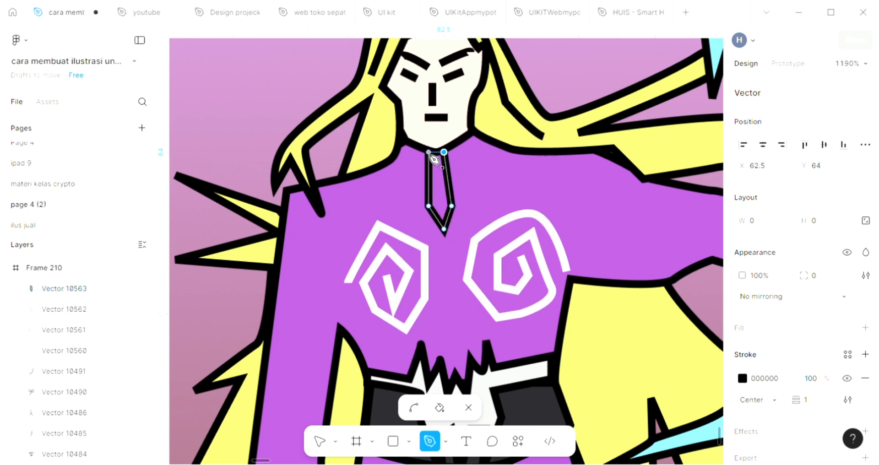
click(429, 152)
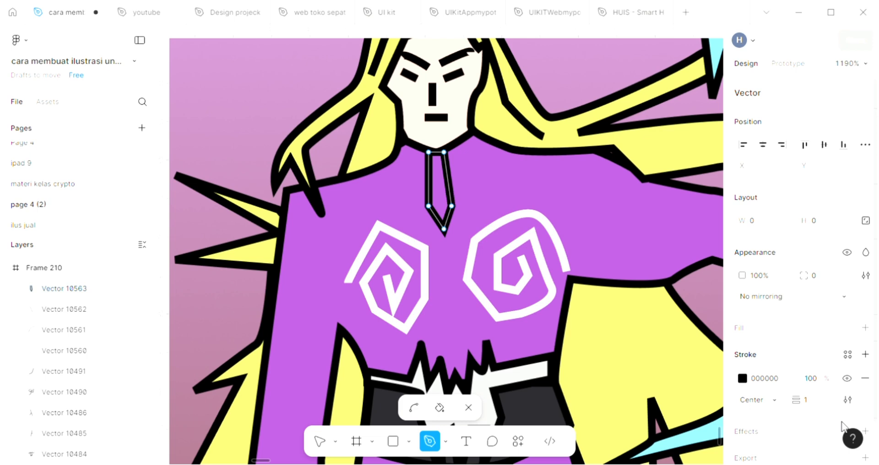
Fill the pointed collar strip with the off-white F5F5F5 sampled from the chest spiral
click(865, 327)
click(587, 321)
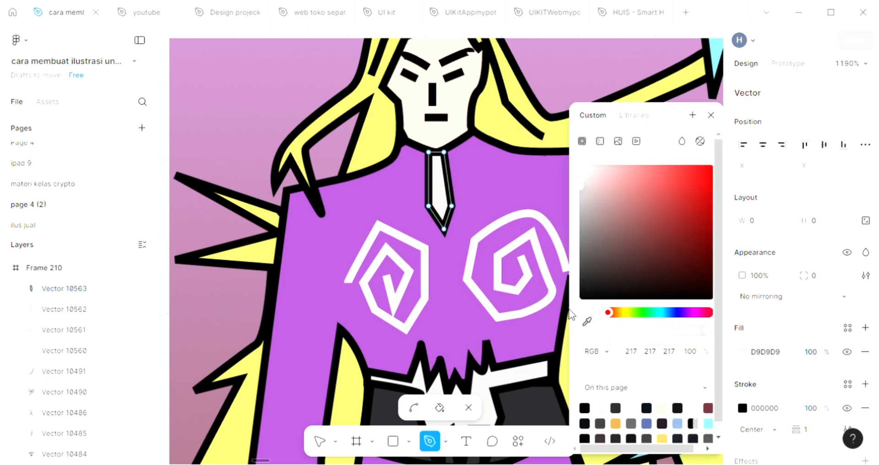
click(519, 264)
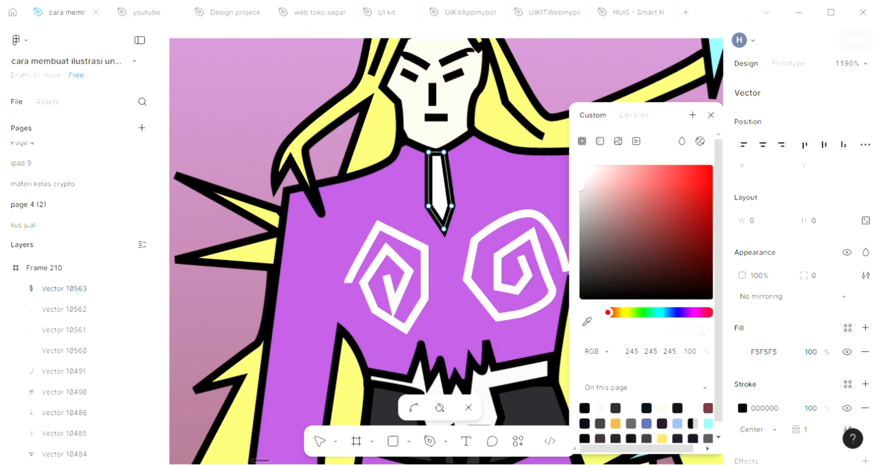
click(711, 115)
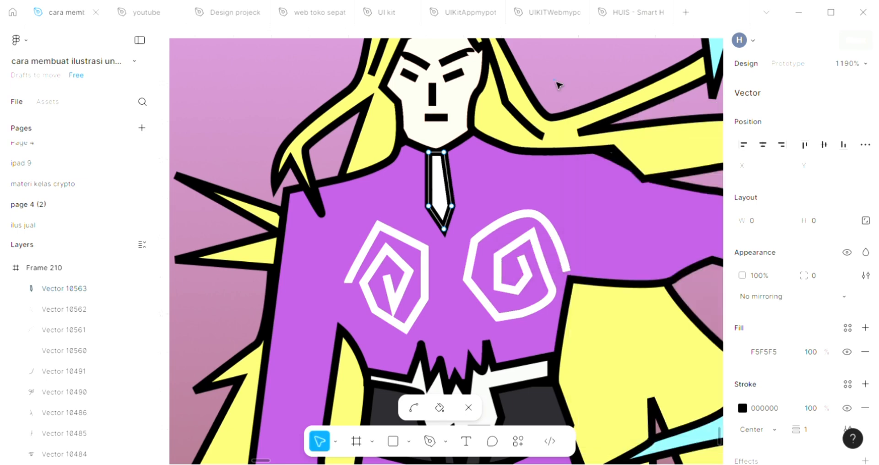
key(Escape)
key(Escape)
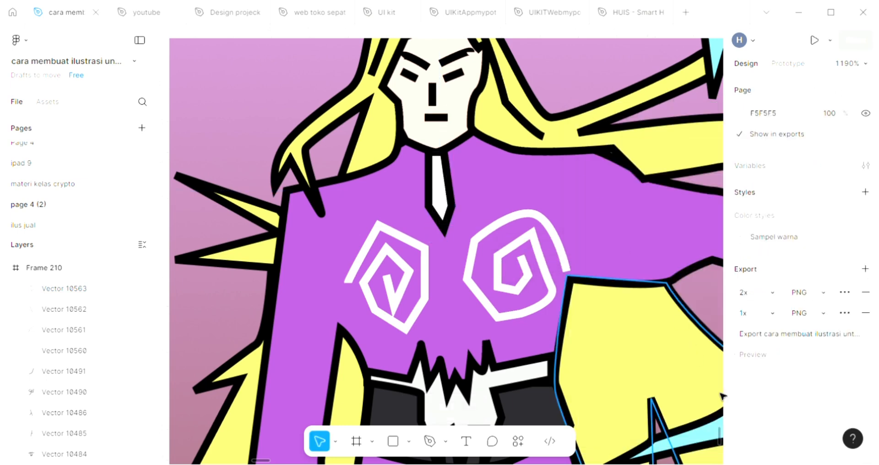
Draw a diagonal collar line about 6 × 6 from the hanging arm's side of the neckline to the pointed strip
click(431, 441)
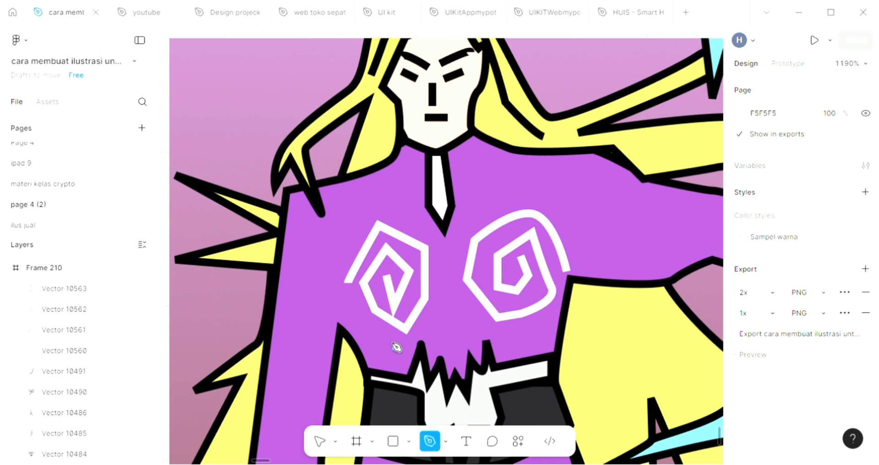
click(386, 167)
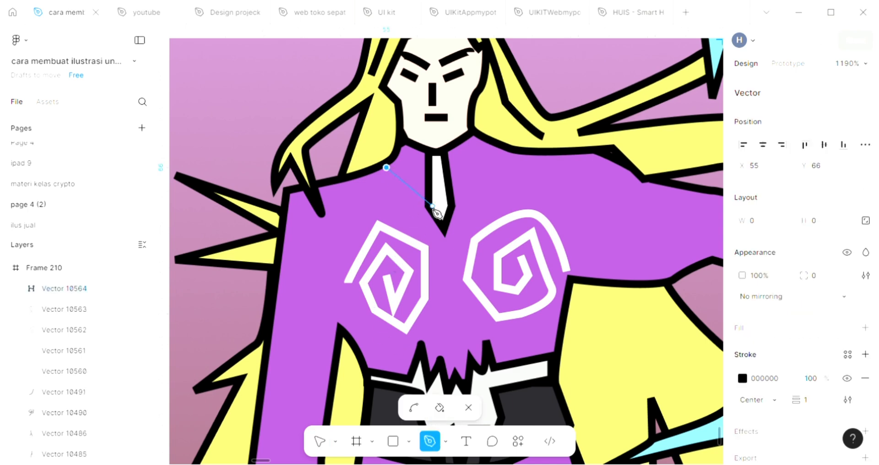
click(433, 214)
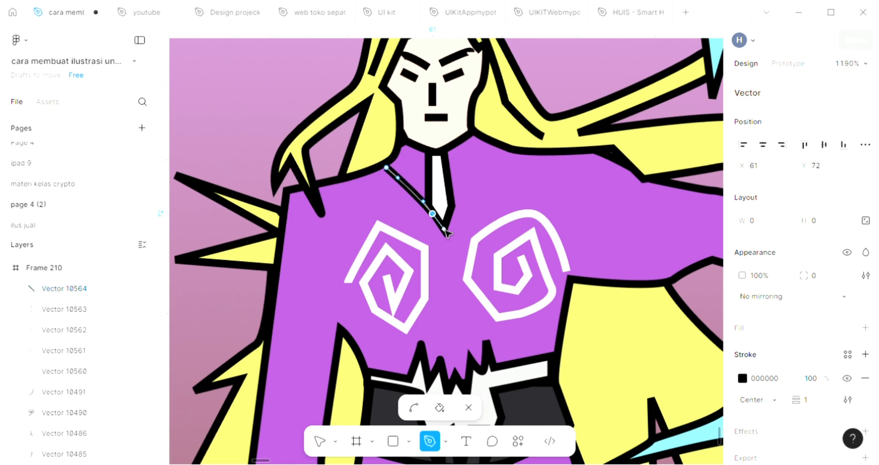
key(Escape)
key(Escape)
Draw the opposite collar line, about 6 × 7.5, from the neckline on the outstretched arm's side to the pointed strip
click(501, 196)
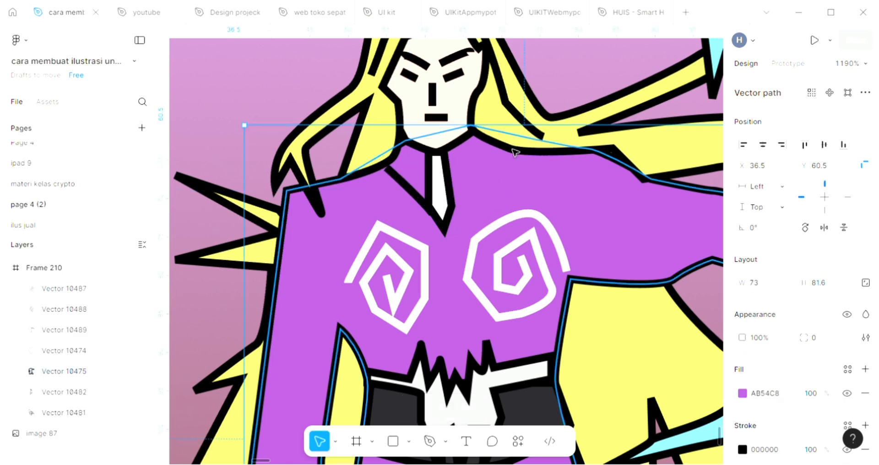
key(p)
click(498, 148)
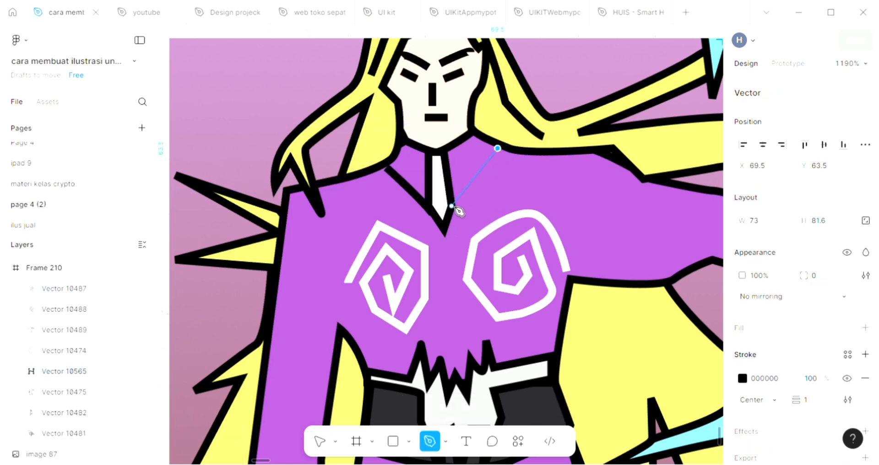
click(452, 205)
key(Escape)
key(Escape)
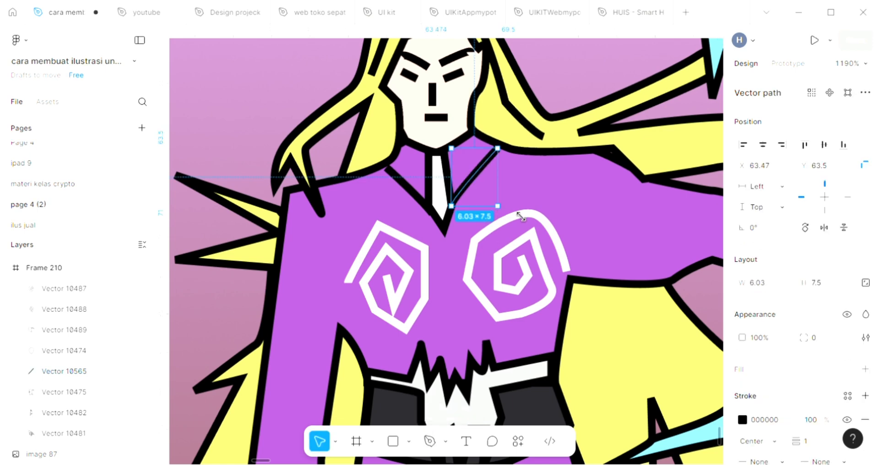
Draw a near-vertical front seam about 1 × 19.5 from the collar strip's tip down to the jagged belt ornament
click(548, 194)
scroll(547, 194, down, 8)
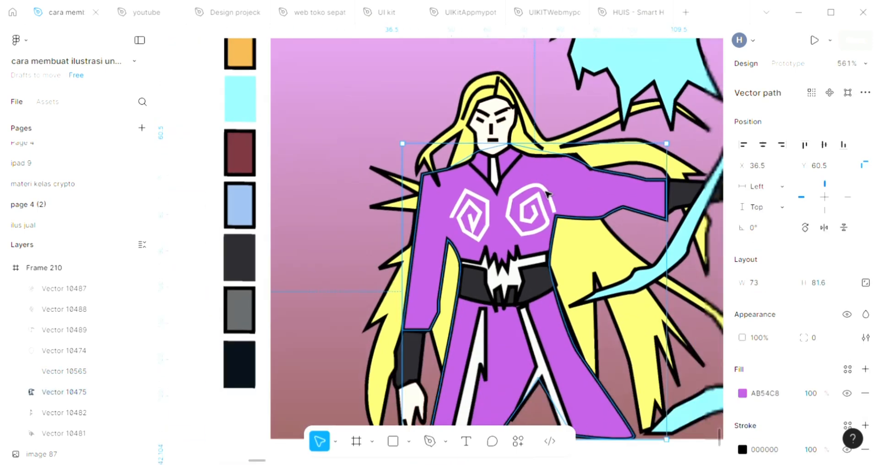
click(407, 192)
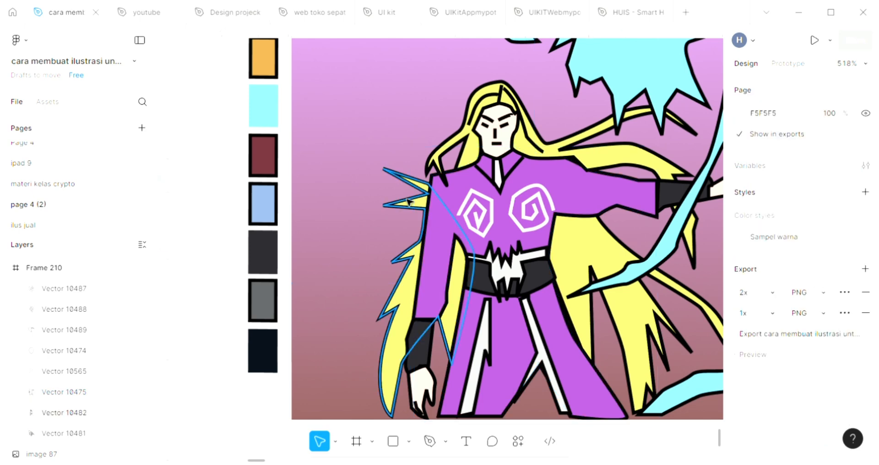
scroll(419, 213, up, 1)
scroll(506, 235, up, 5)
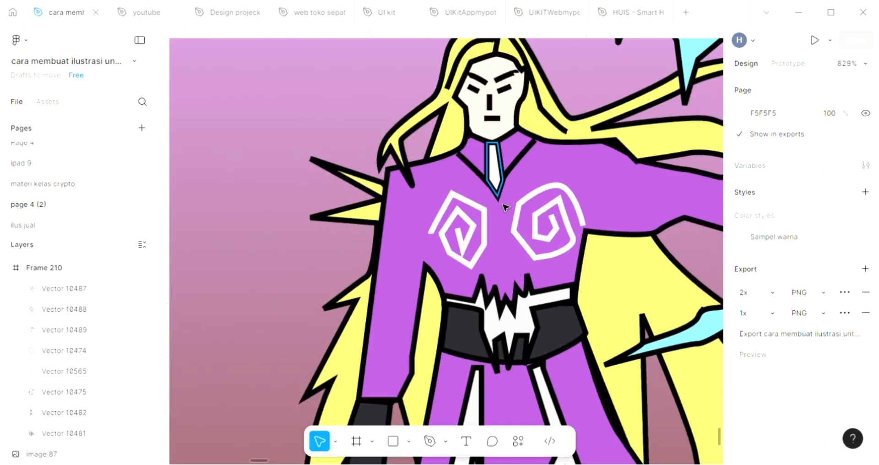
key(p)
click(500, 296)
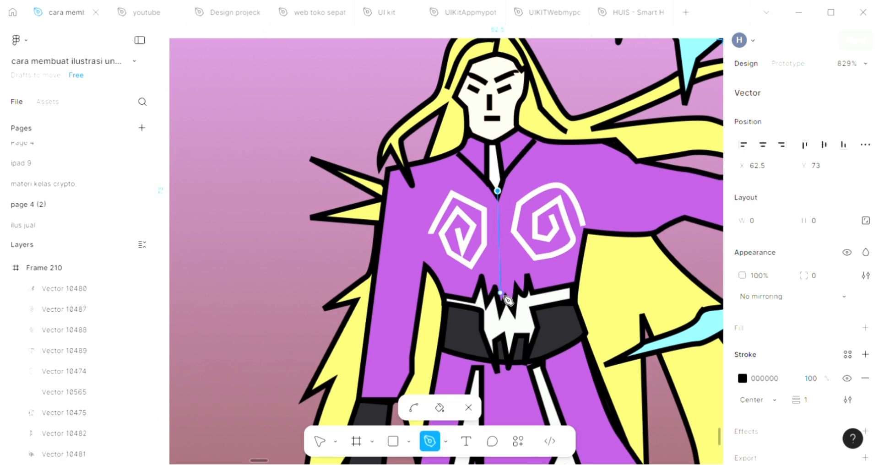
key(Escape)
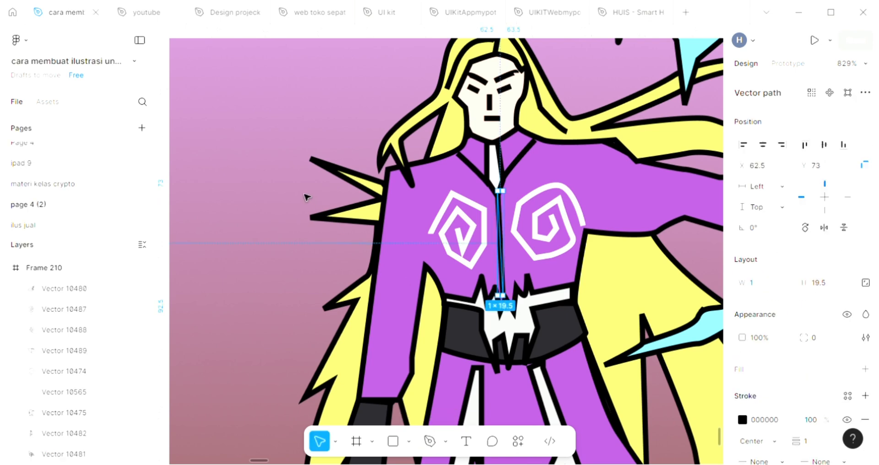
key(Escape)
Draw a closed triangle about 20.5 × 15.5 in the gap between the trouser legs with the Pen tool
scroll(302, 195, down, 5)
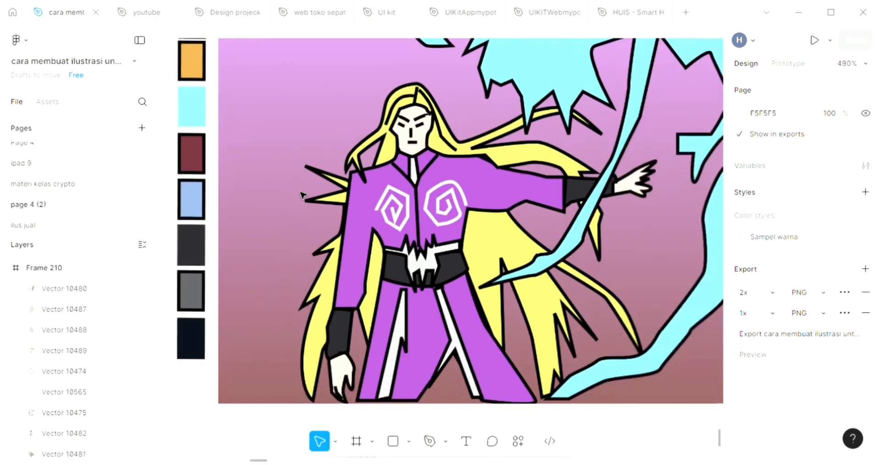
scroll(302, 196, down, 2)
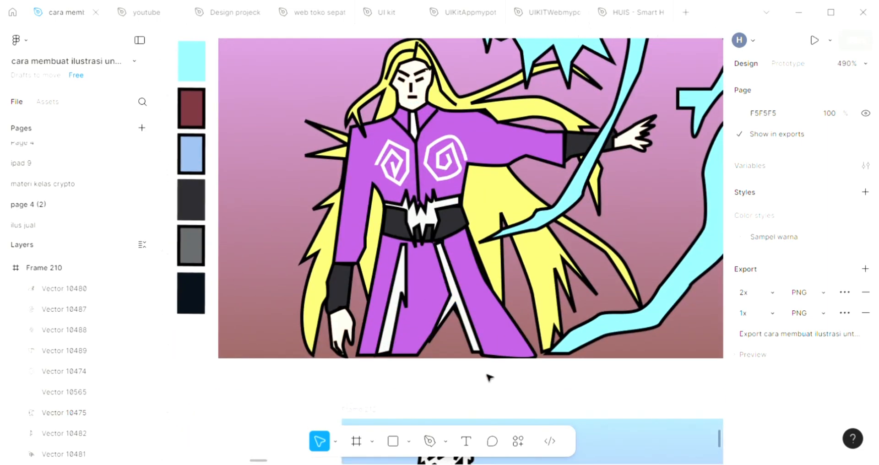
scroll(487, 377, up, 5)
scroll(458, 378, up, 2)
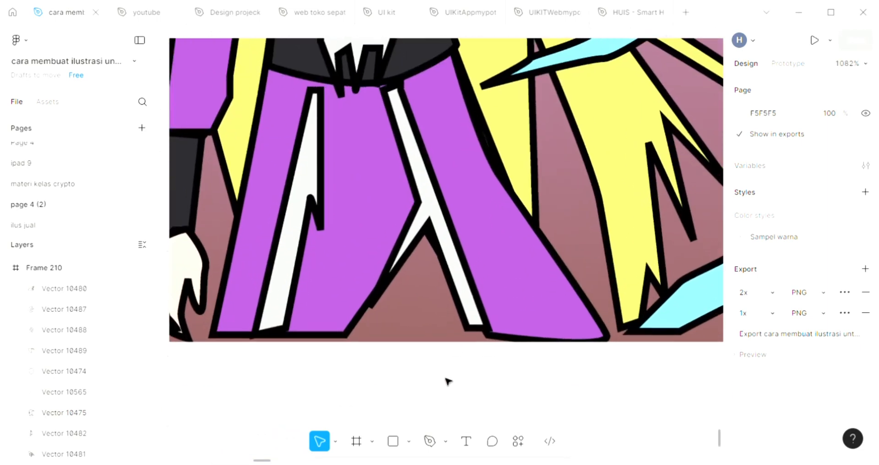
click(434, 440)
click(348, 335)
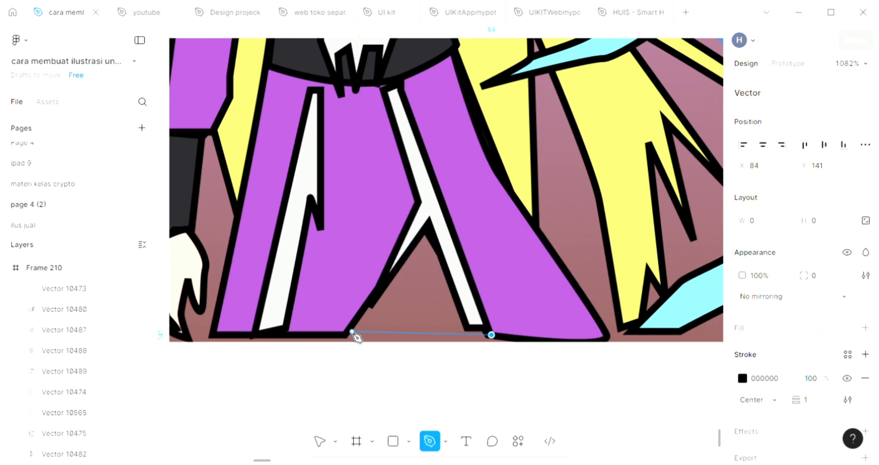
click(425, 230)
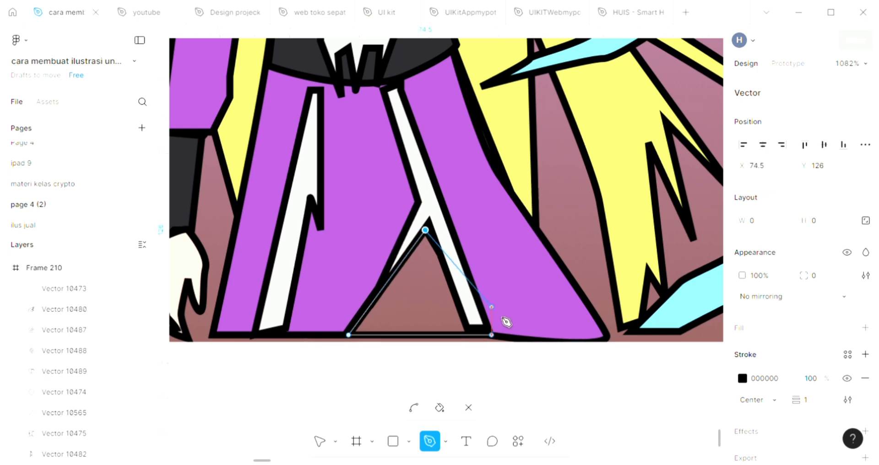
click(492, 337)
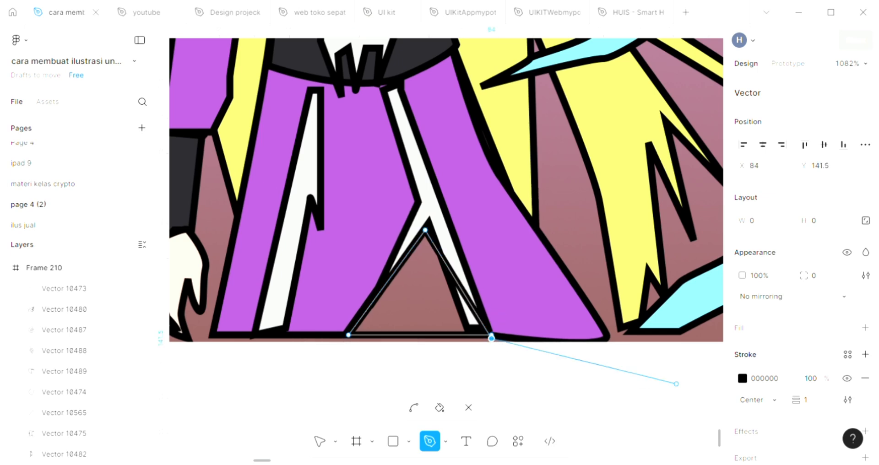
Add a D9D9D9 fill to the triangle and send it behind the trouser legs
click(865, 327)
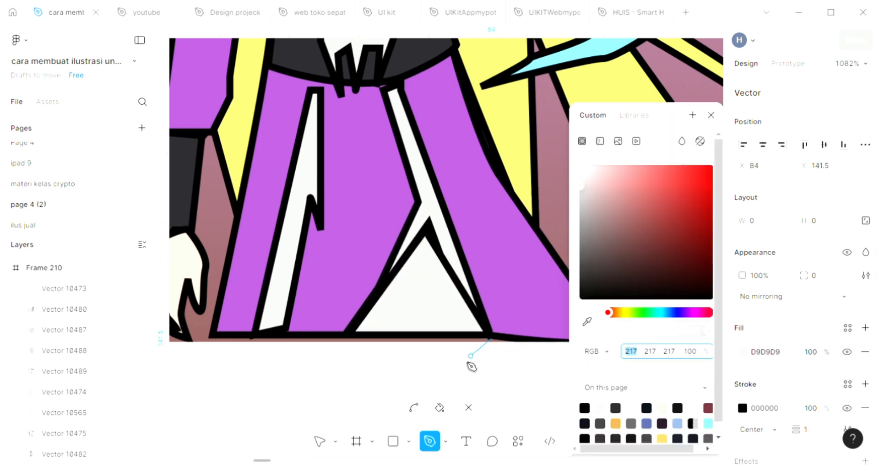
click(709, 116)
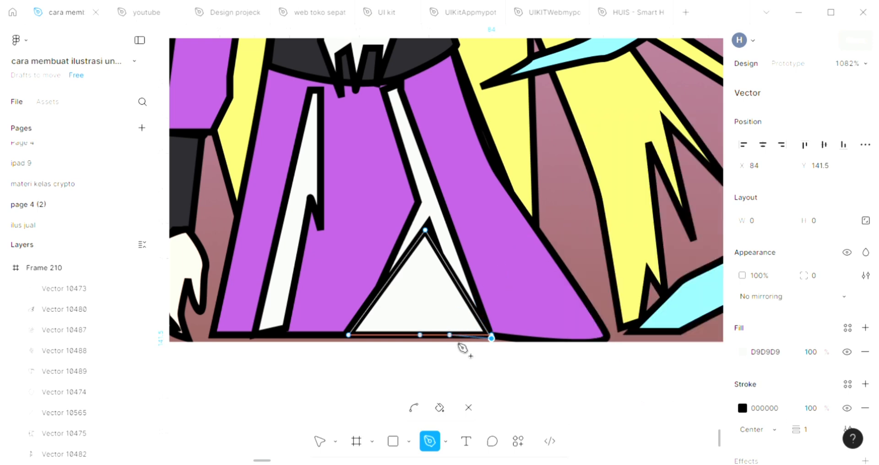
key(Escape)
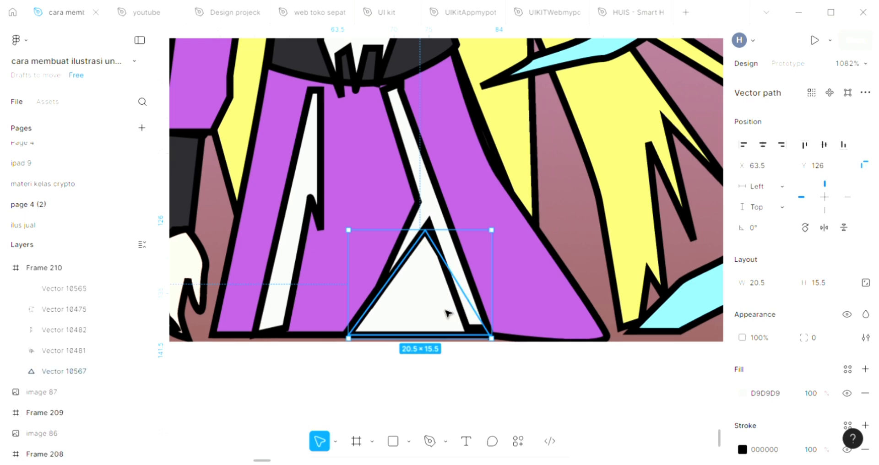
Recolour the triangle between the legs with the dark grey 29282D sampled from the hanging arm's cuff
scroll(448, 311, down, 3)
scroll(578, 340, up, 1)
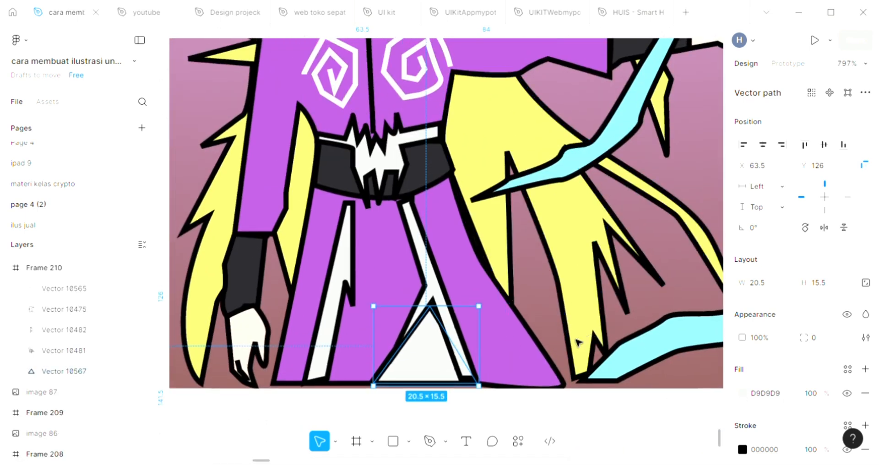
click(743, 393)
click(587, 321)
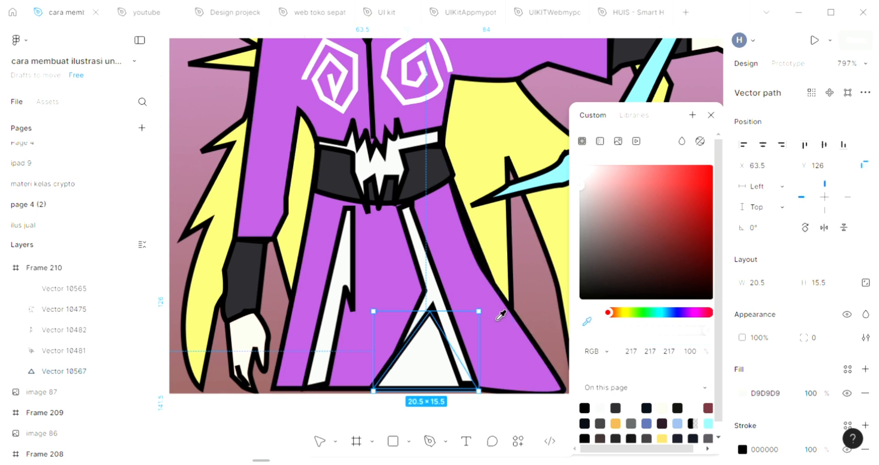
click(252, 266)
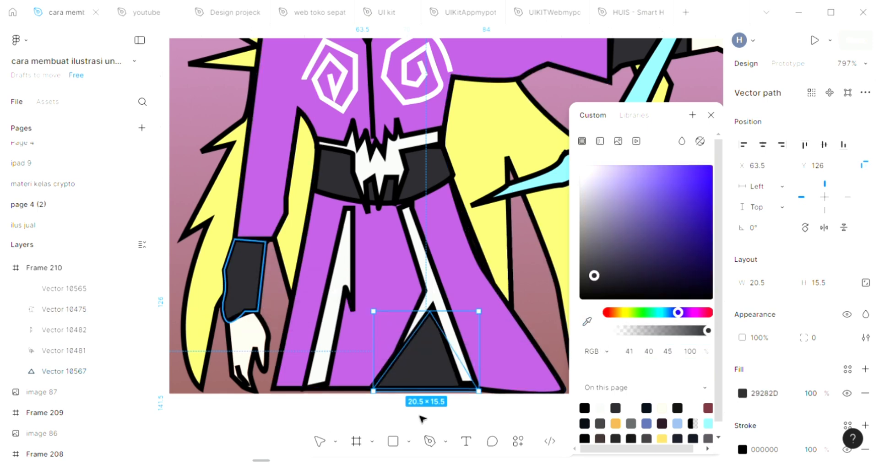
click(491, 415)
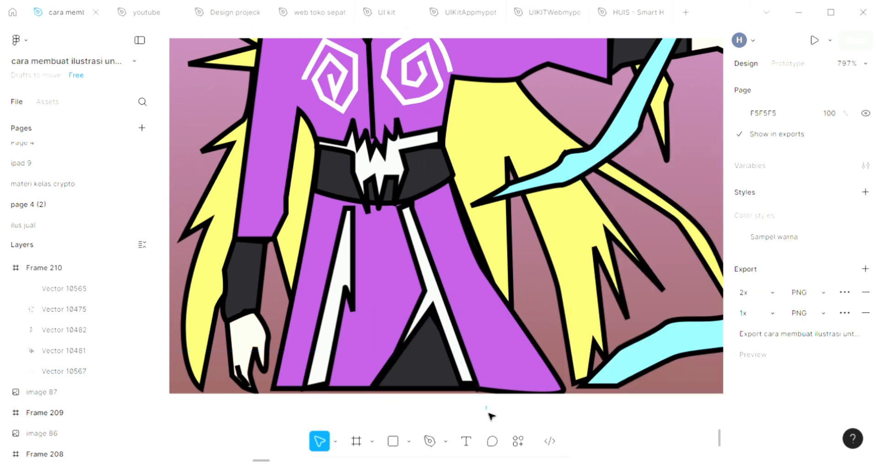
Start a curved ribbon outline with the Pen tool from the upper trousers across the hanging sleeve and up beside the character
scroll(491, 416, down, 5)
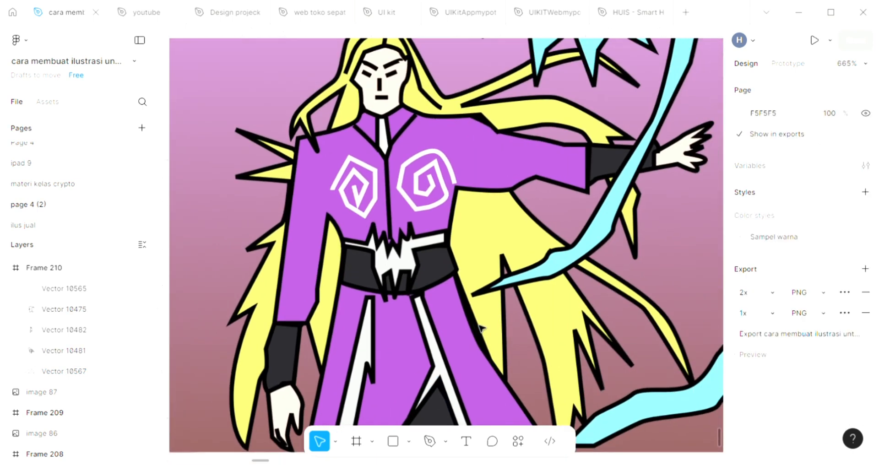
scroll(390, 326, up, 2)
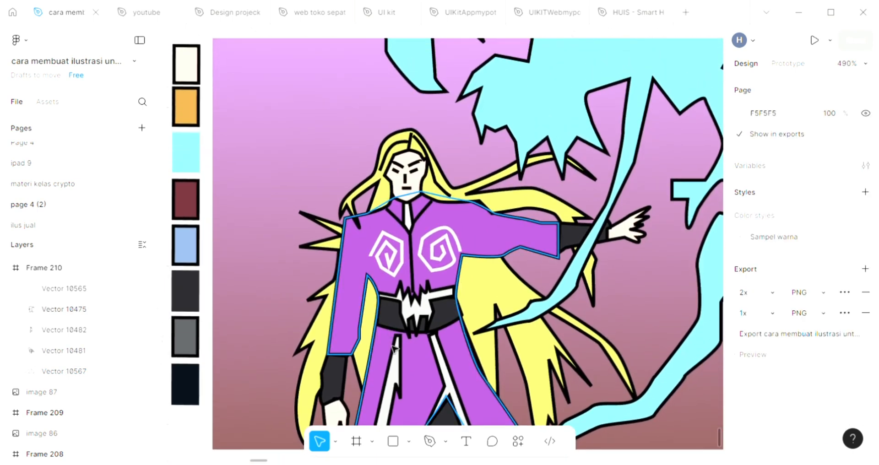
click(429, 441)
scroll(357, 346, down, 2)
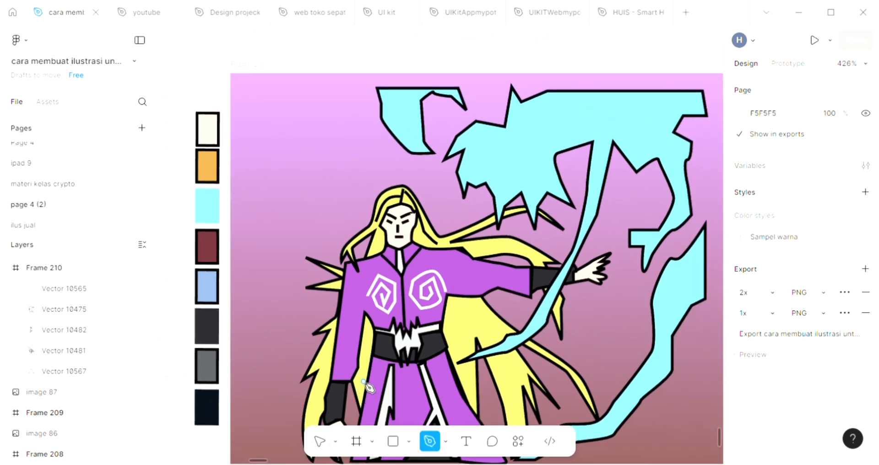
drag(370, 368, 356, 367)
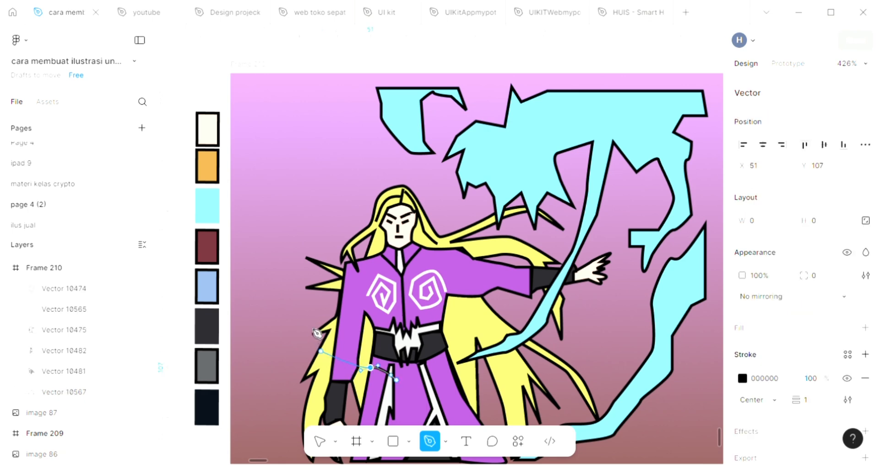
drag(316, 345, 313, 328)
drag(301, 297, 289, 271)
drag(277, 208, 276, 190)
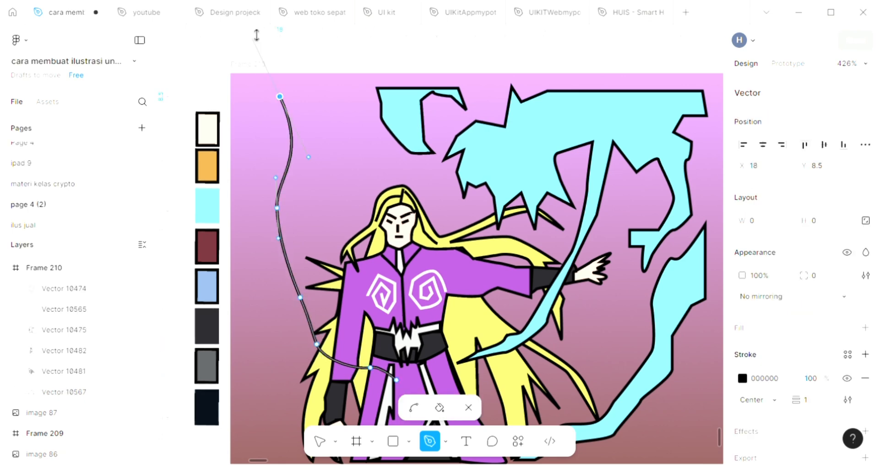
drag(280, 97, 251, 40)
key(ctrl)
key(ctrl+z)
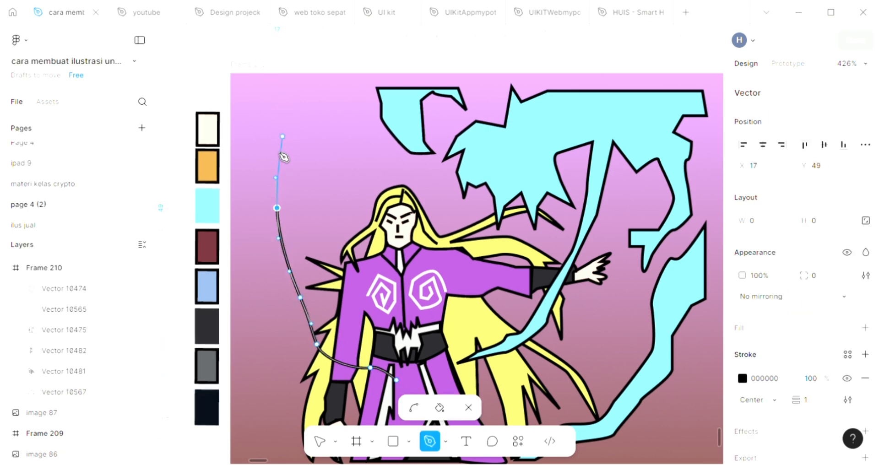
Carry the ribbon outline over a rounded tip at the frame's upper edge and back down to the waist, closing the shape
drag(273, 160, 269, 135)
drag(273, 105, 307, 104)
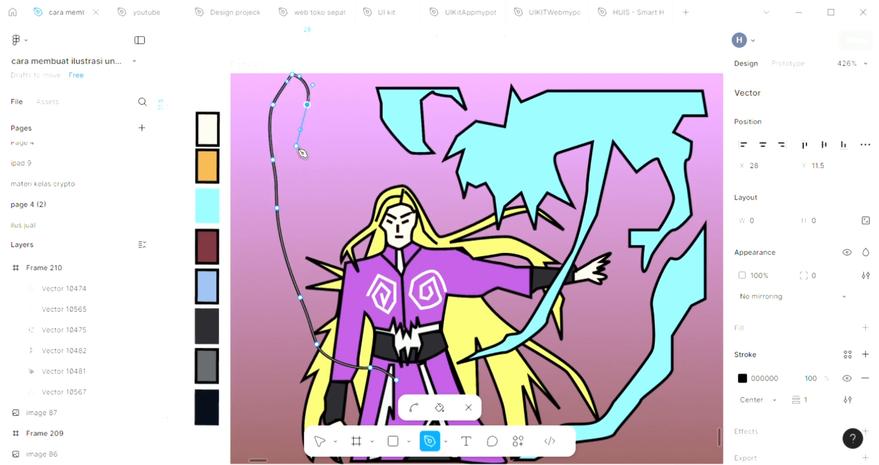
drag(292, 208, 292, 214)
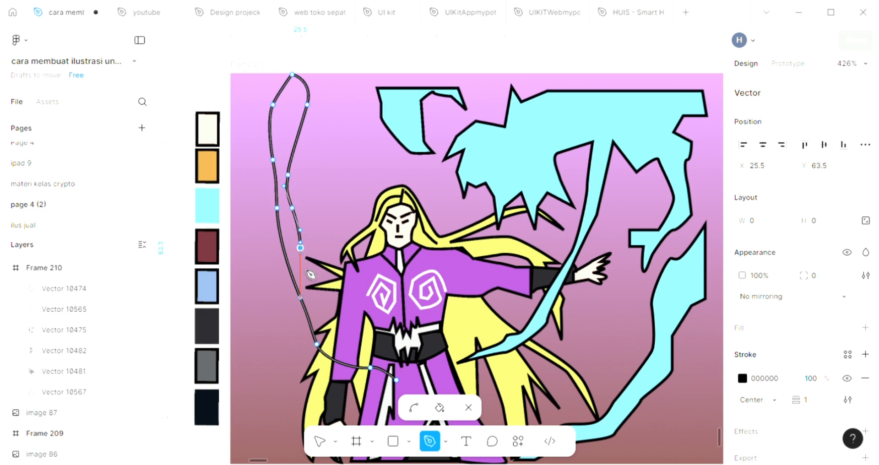
drag(329, 320, 331, 326)
drag(360, 359, 412, 367)
drag(415, 379, 416, 382)
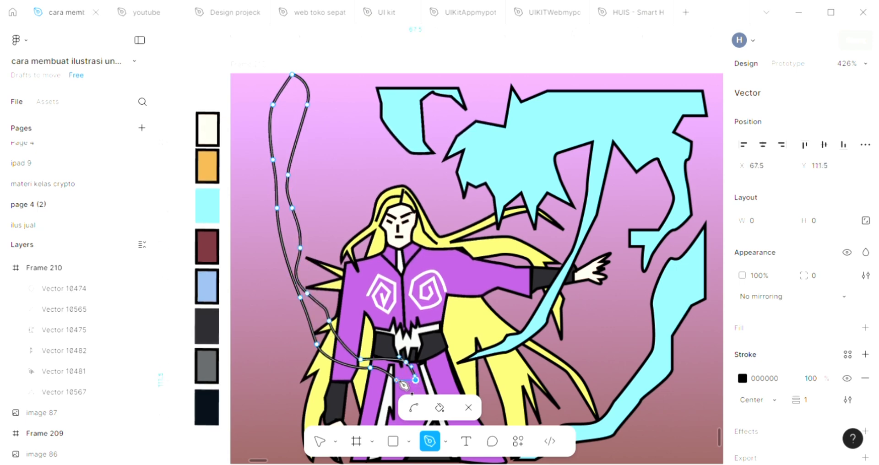
key(Escape)
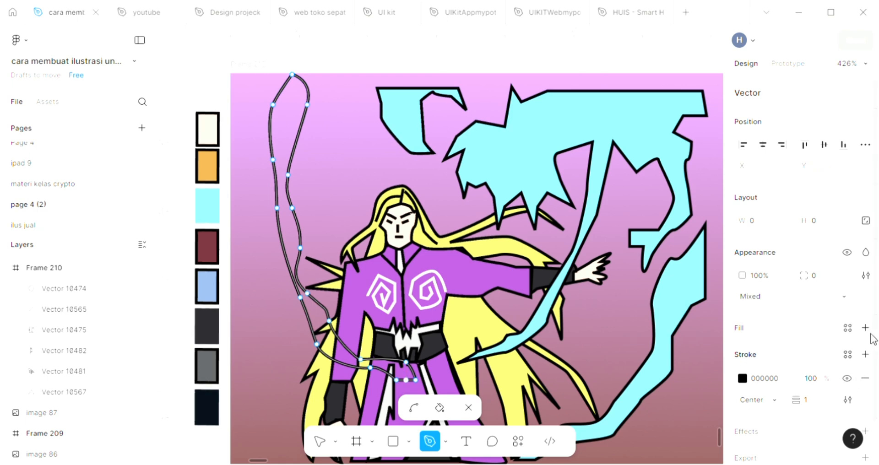
Fill the new ribbon with the cyan 89EAFD sampled from the large jagged shape and finish editing the path
click(865, 328)
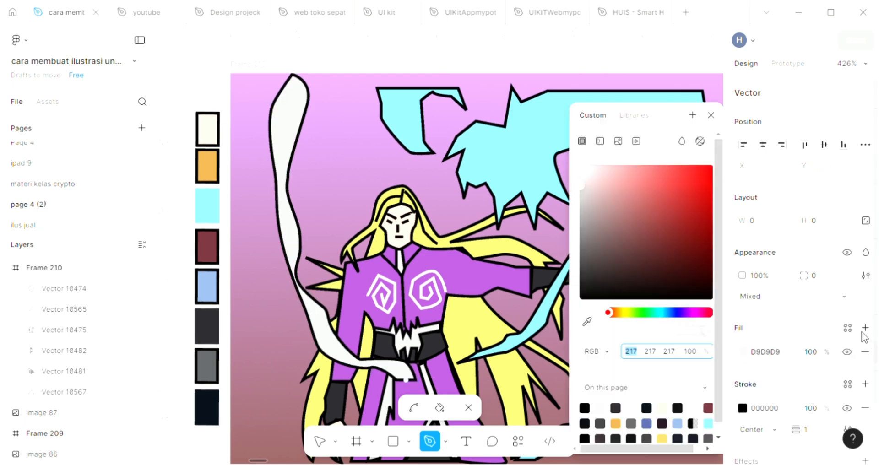
click(587, 321)
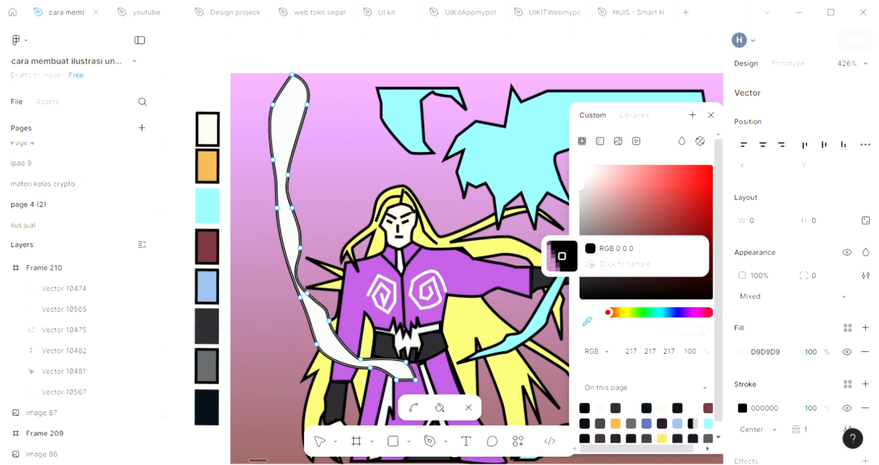
click(534, 214)
click(711, 115)
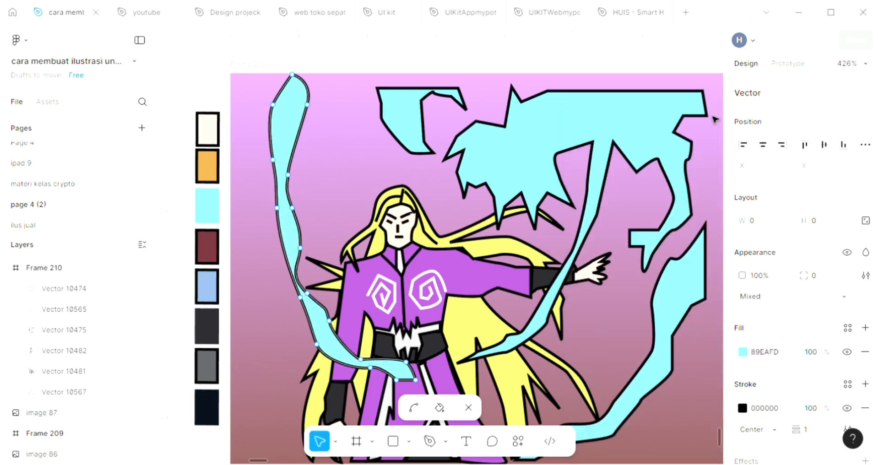
scroll(398, 238, down, 3)
scroll(394, 236, right, 2)
scroll(395, 237, down, 1)
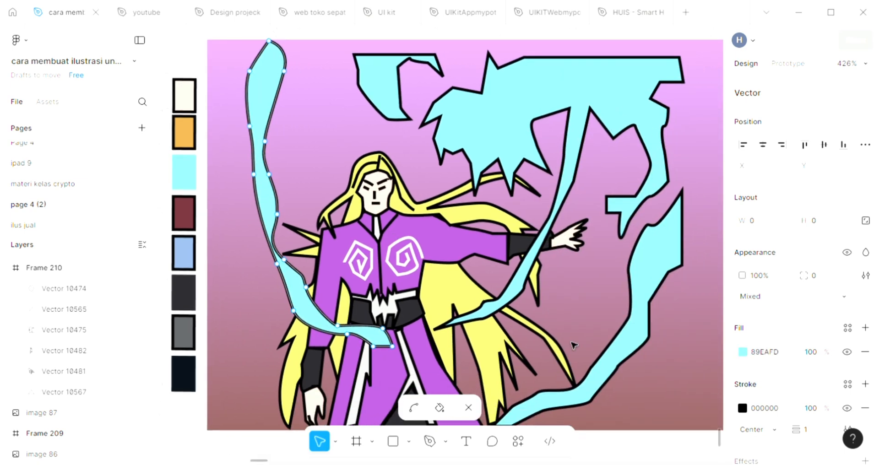
key(Escape)
key(Escape)
scroll(561, 311, right, 2)
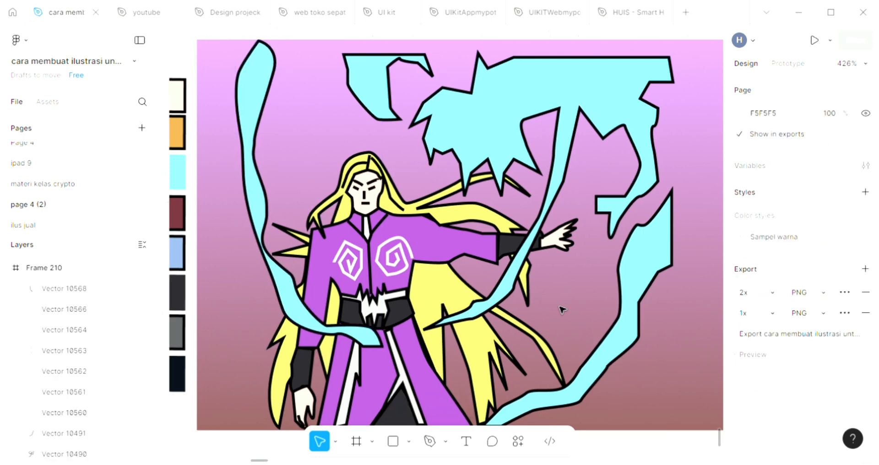
scroll(555, 321, right, 1)
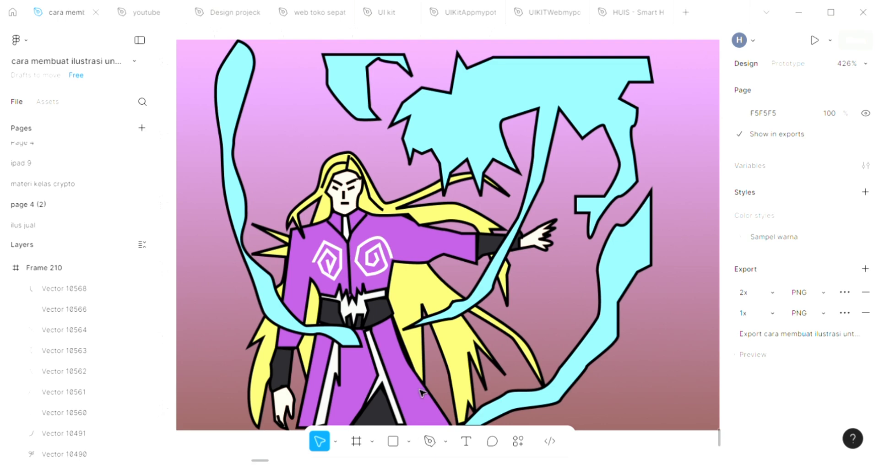
Draw a diagonal hair strand line about 10 × 16.5 from under the outstretched sleeve to the cyan ribbon
scroll(422, 393, up, 5)
scroll(426, 261, down, 2)
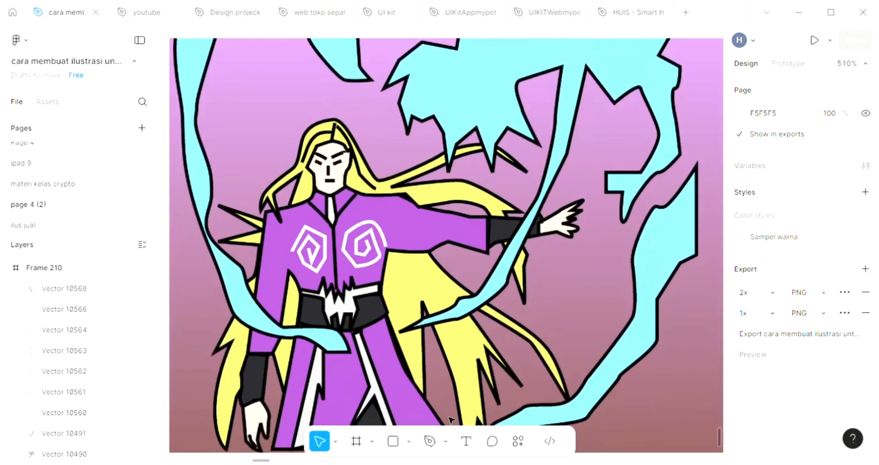
key(p)
scroll(455, 320, down, 3)
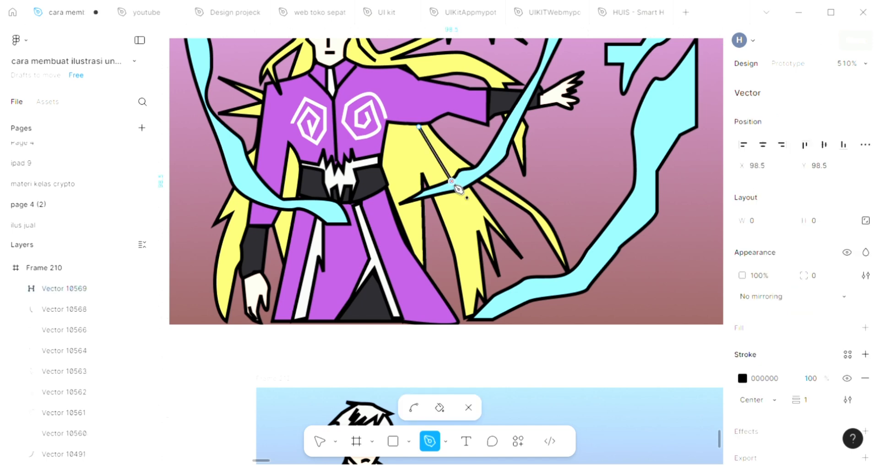
key(Escape)
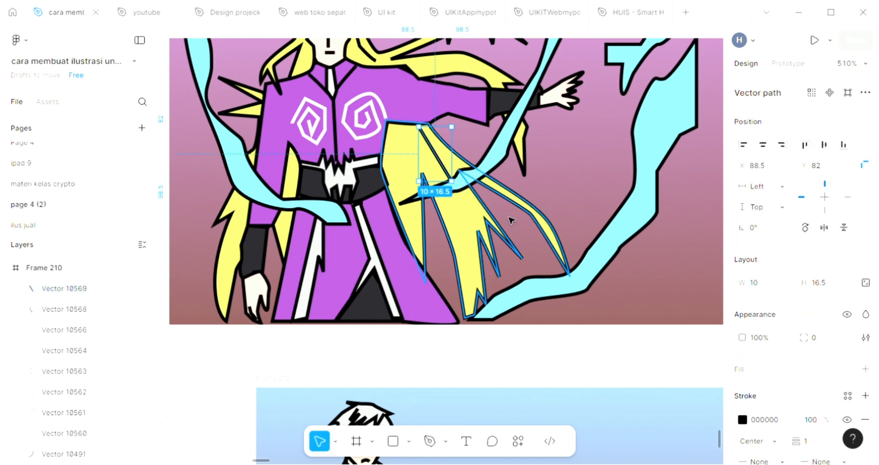
key(Escape)
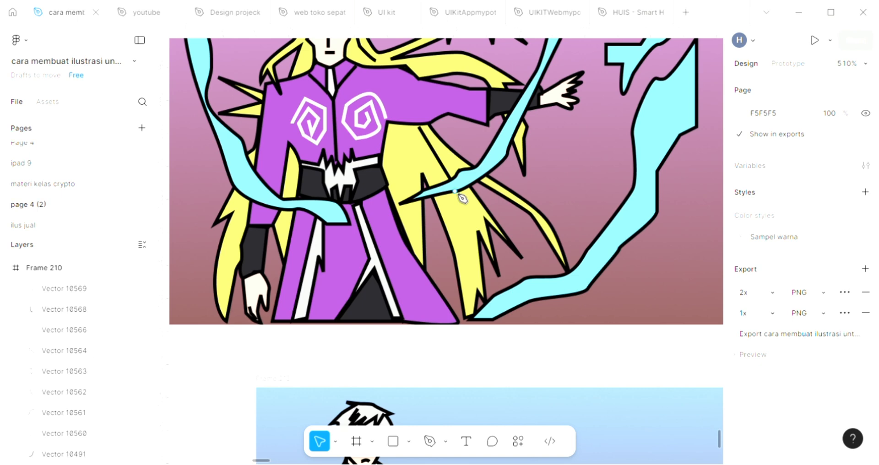
Draw two parallel diagonal strand lines, together about 12 × 12.5, in the yellow hair just below the cyan ribbon's pointed end
click(454, 191)
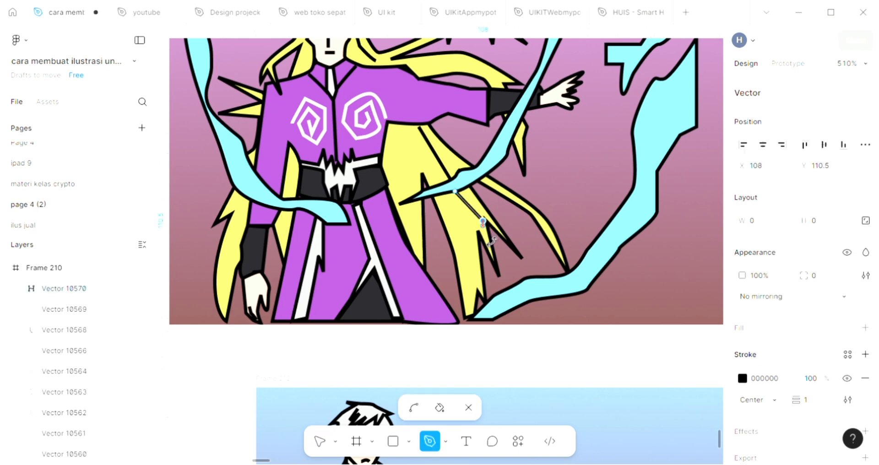
click(483, 221)
click(479, 232)
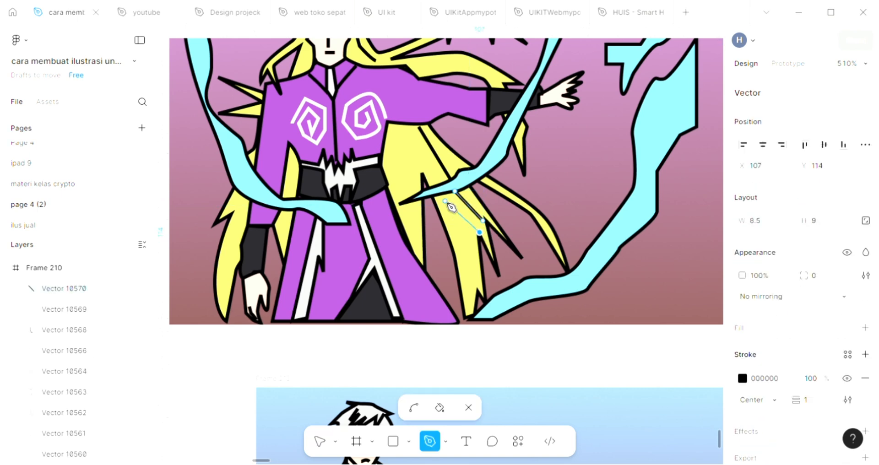
click(443, 198)
key(Escape)
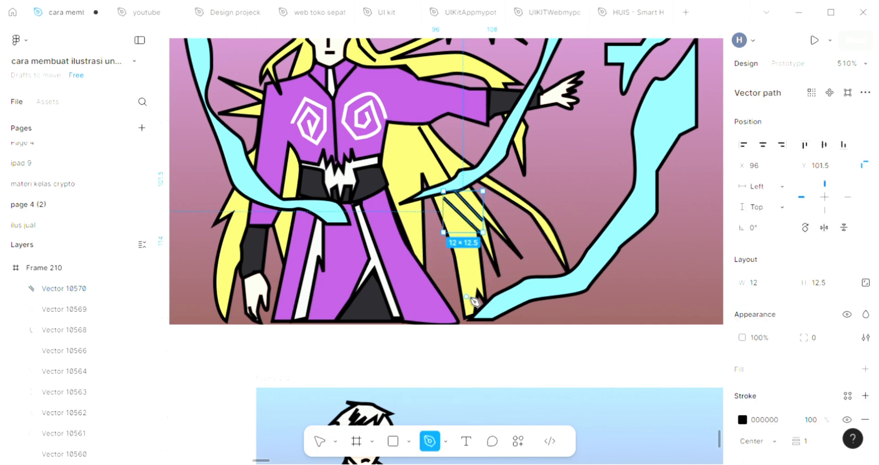
Draw a near-vertical strand about 1 × 17.5 in the lower hair and a curved strand about 4 × 14.5 under the sleeve
click(466, 237)
click(466, 295)
key(Escape)
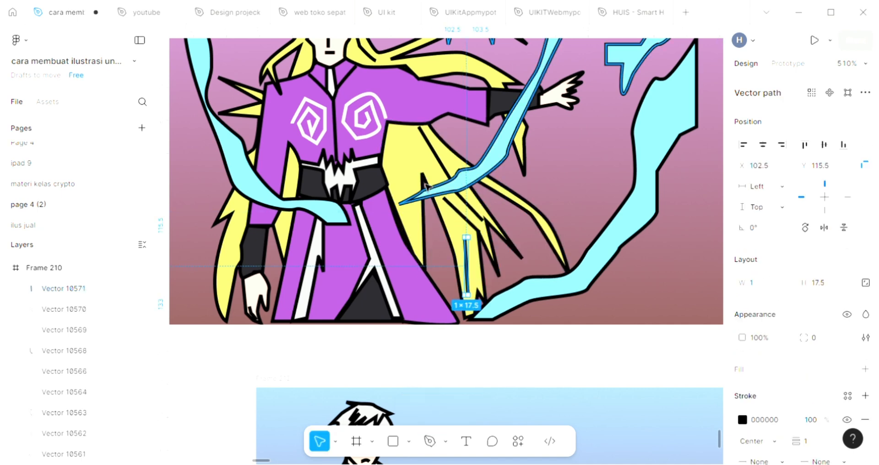
key(p)
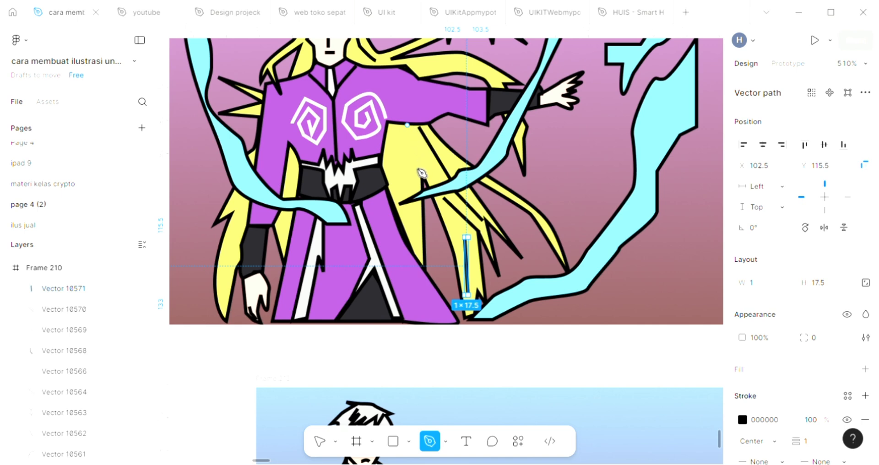
click(407, 125)
drag(420, 173, 417, 189)
key(Escape)
Draw two hair strands beside the waist, about 6.5 × 17.5 above the ribbon's pointed tip and about 3.5 × 18 below it
key(p)
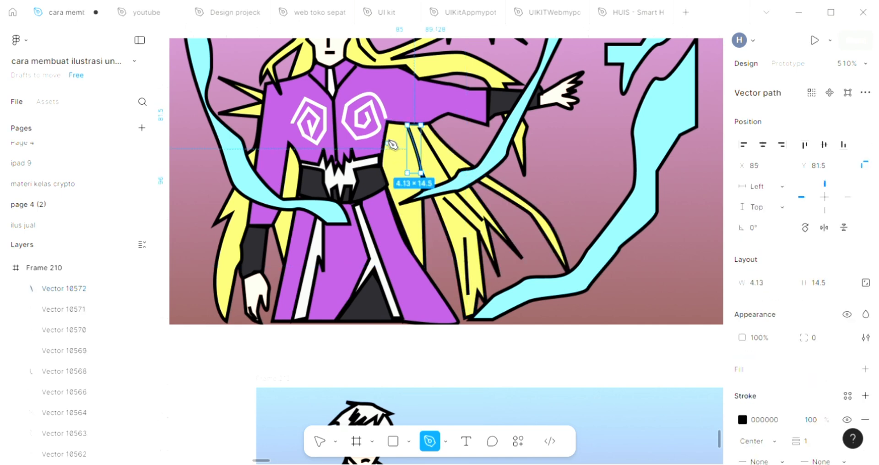
click(387, 139)
click(407, 196)
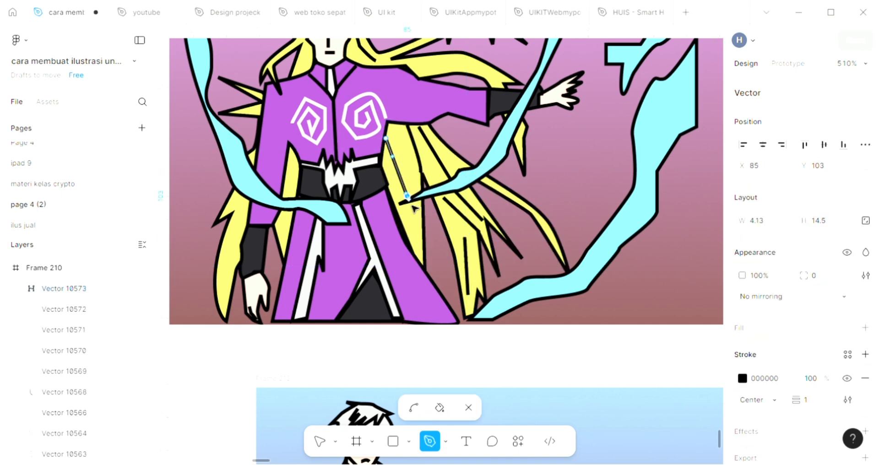
key(Escape)
key(p)
click(410, 203)
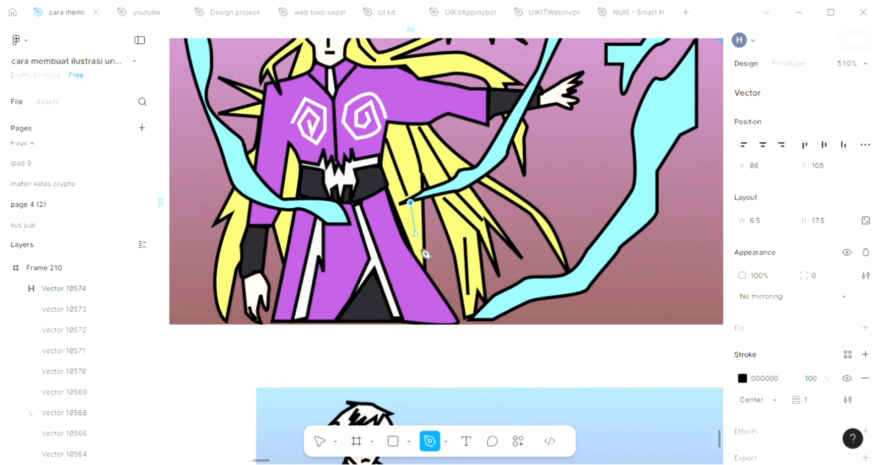
click(422, 262)
key(Escape)
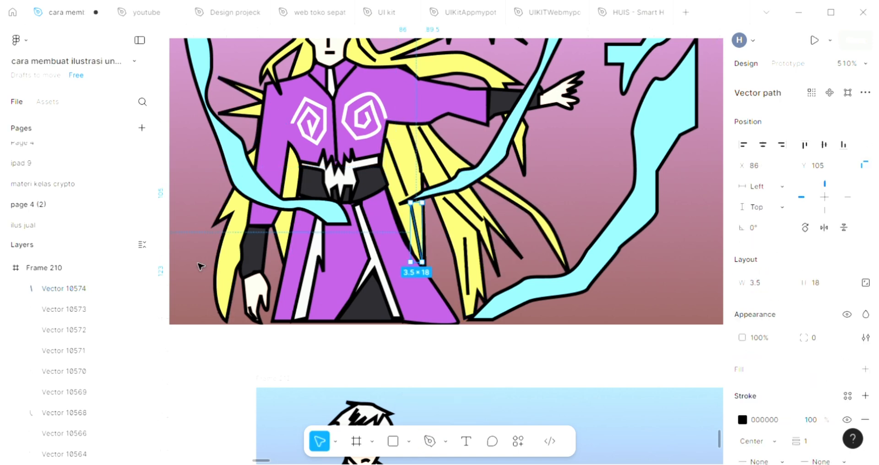
key(Escape)
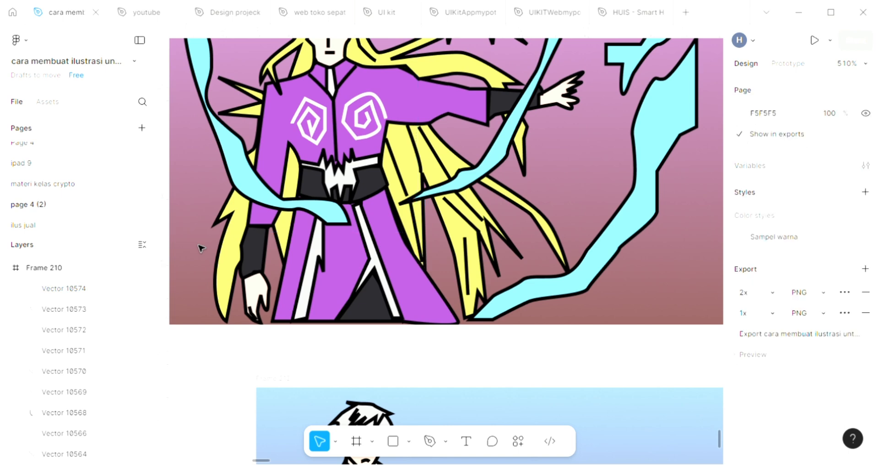
Draw the curved upper edge of a new shape inside the cyan cloud above the head, starting at about X 92.5, Y 21.5
scroll(201, 248, up, 3)
scroll(201, 248, down, 1)
scroll(202, 248, right, 2)
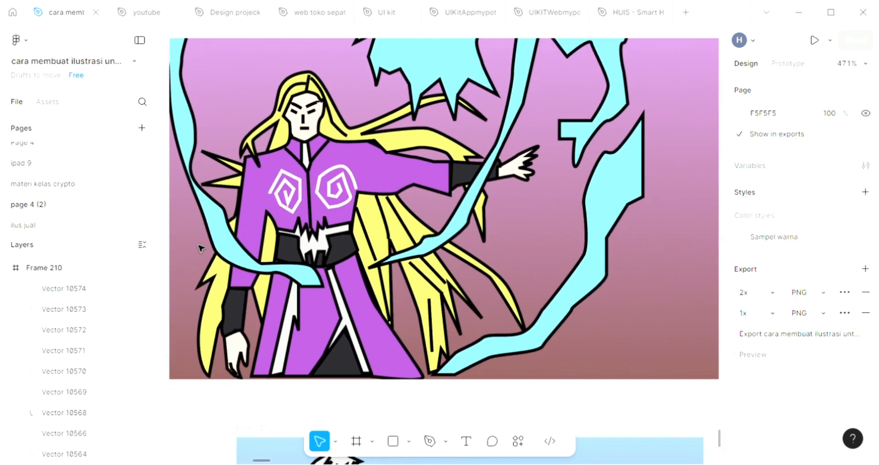
scroll(402, 266, up, 1)
scroll(402, 266, up, 3)
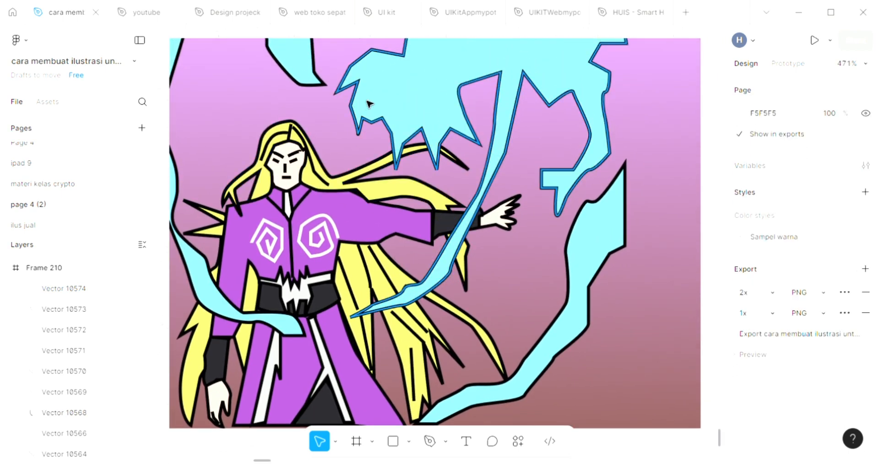
scroll(411, 140, up, 1)
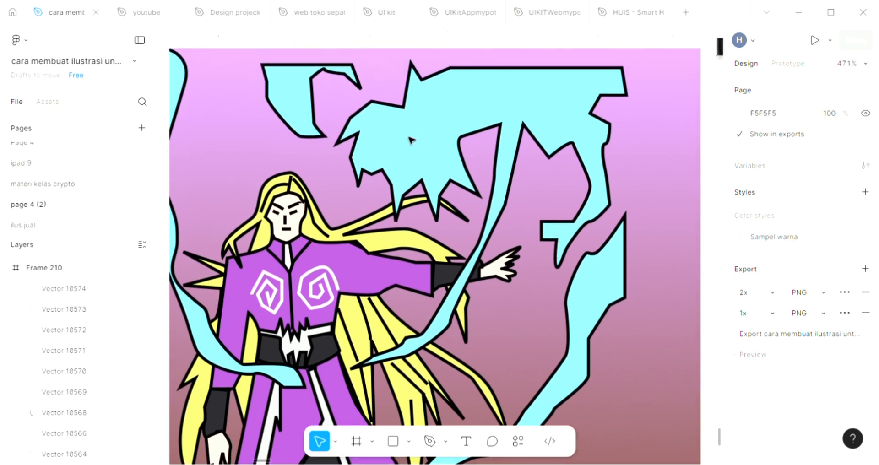
key(p)
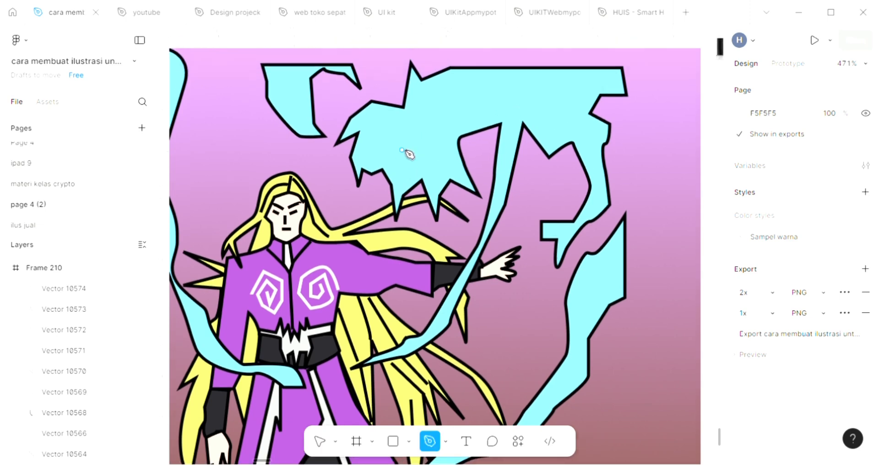
scroll(409, 154, up, 3)
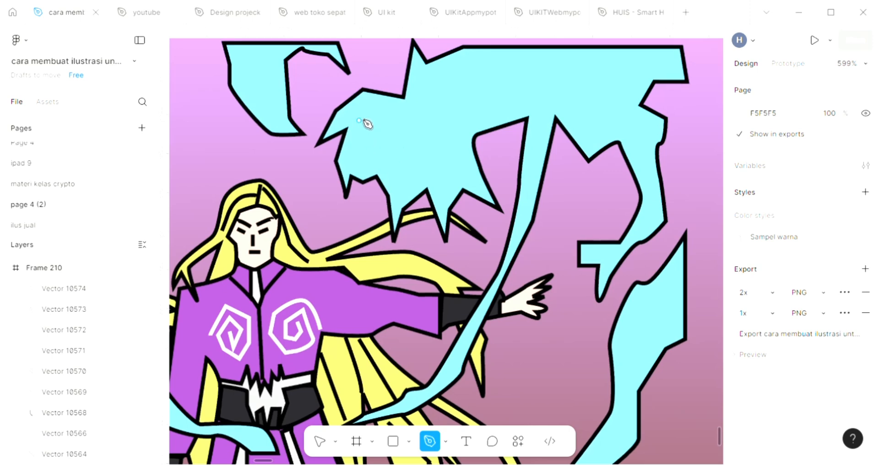
click(374, 104)
drag(374, 128, 428, 167)
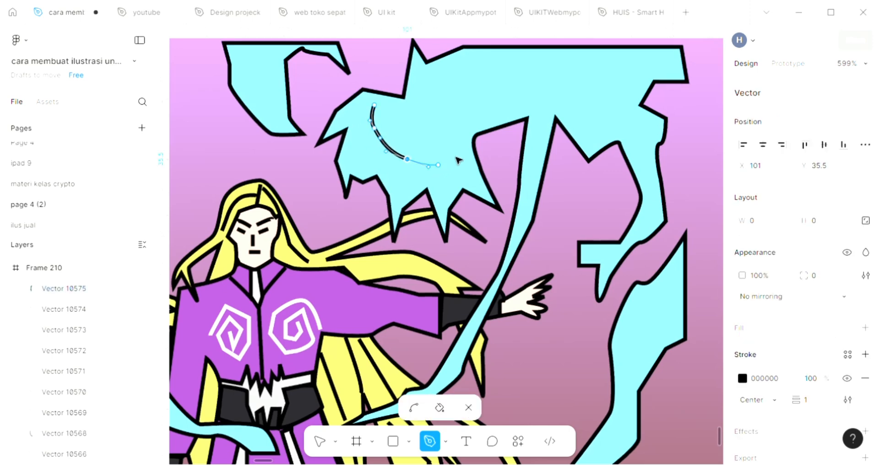
click(459, 142)
Continue the outline in jagged points along the cloud's spiky underside, down to about Y 45, and close it at its starting point
click(472, 182)
click(459, 170)
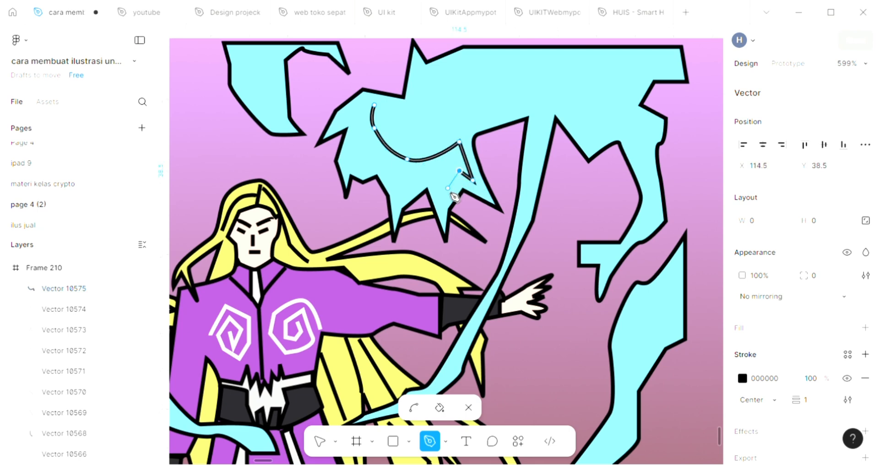
click(443, 196)
click(433, 167)
drag(401, 196, 401, 184)
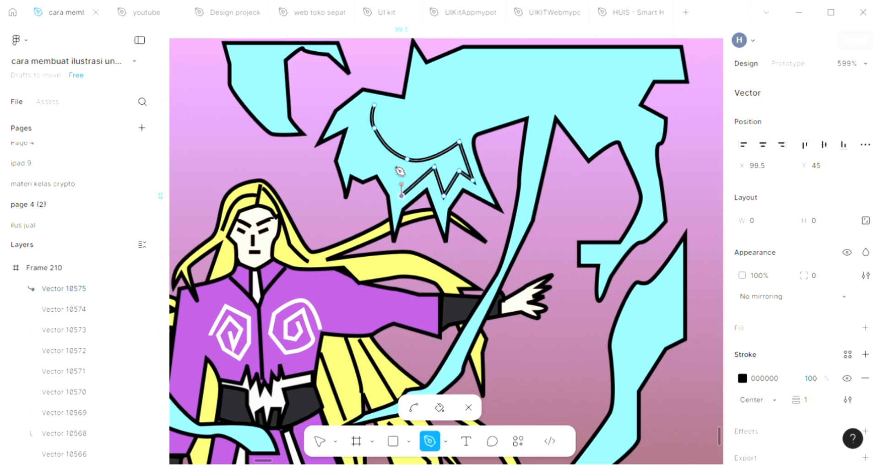
click(390, 159)
click(349, 167)
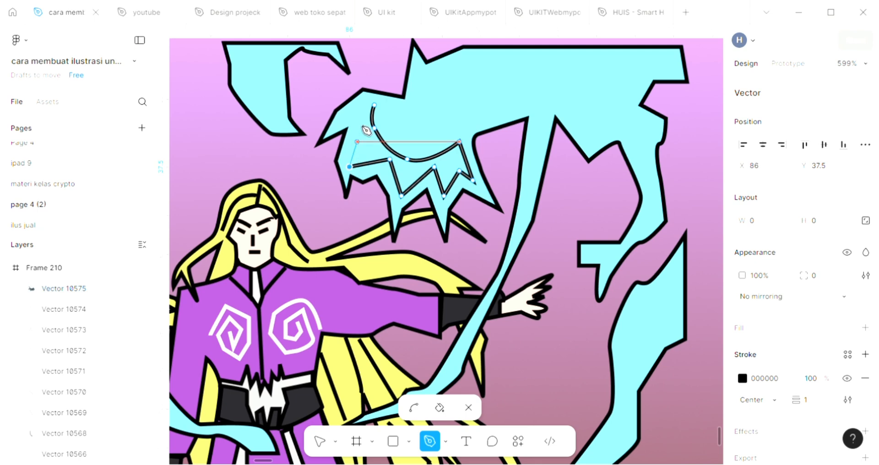
drag(359, 120, 376, 120)
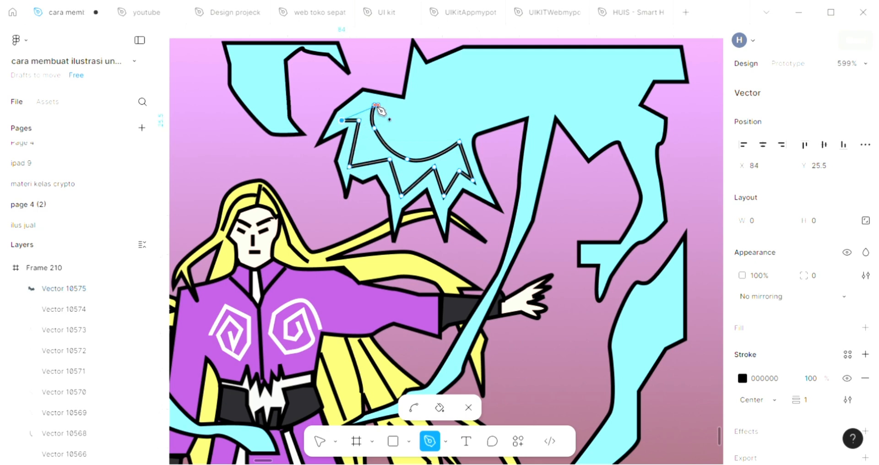
click(376, 106)
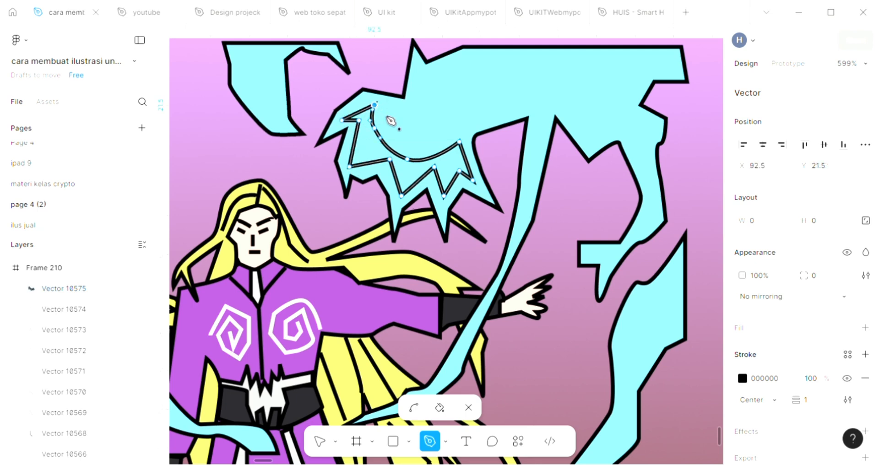
Fill the jagged shape with dark grey 29282D sampled from the outstretched arm's cuff
click(866, 328)
click(742, 352)
scroll(570, 325, down, 3)
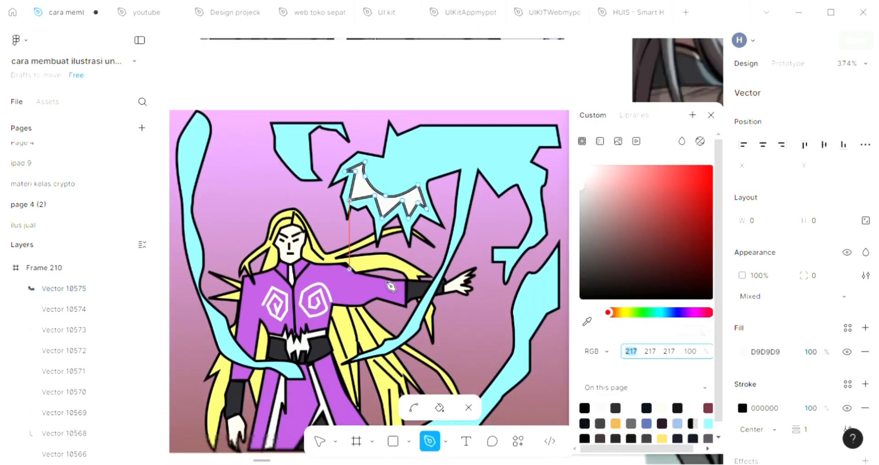
click(587, 321)
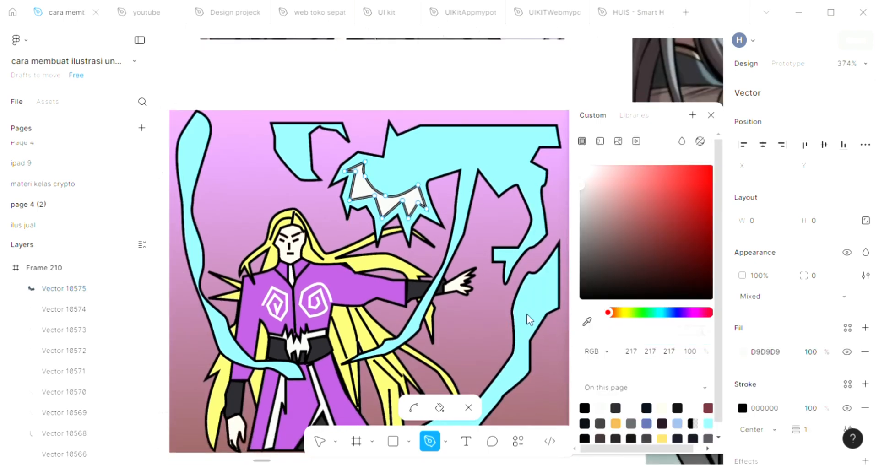
click(428, 292)
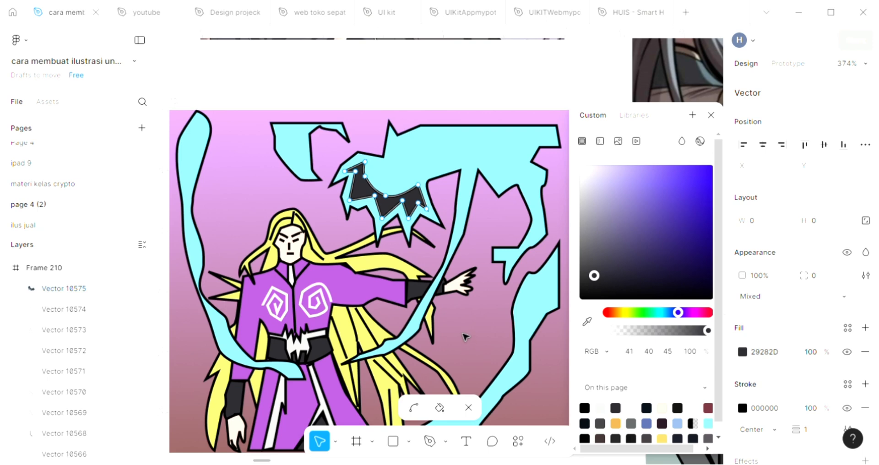
key(Escape)
key(Escape)
Draw a curved hair strand about 7 × 33.5 in the yellow hair beside the lowered arm, from its lower tip up to the cyan ribbon
scroll(465, 337, up, 1)
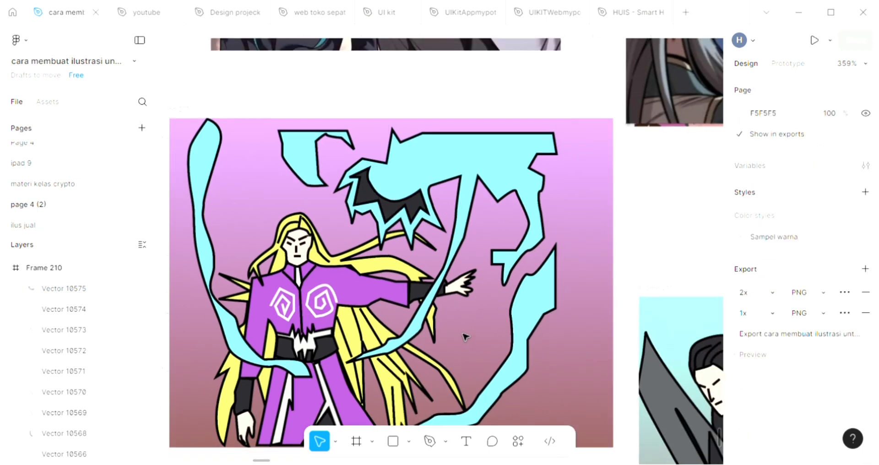
scroll(465, 336, left, 3)
scroll(465, 336, down, 1)
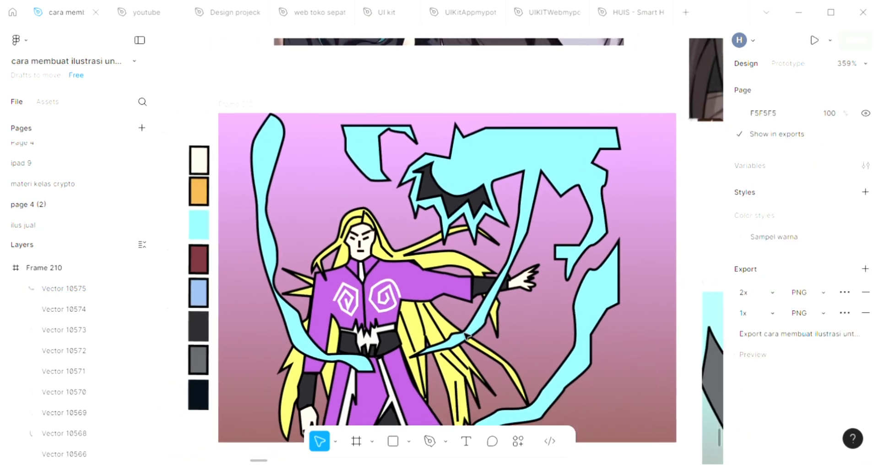
click(429, 441)
scroll(476, 359, down, 2)
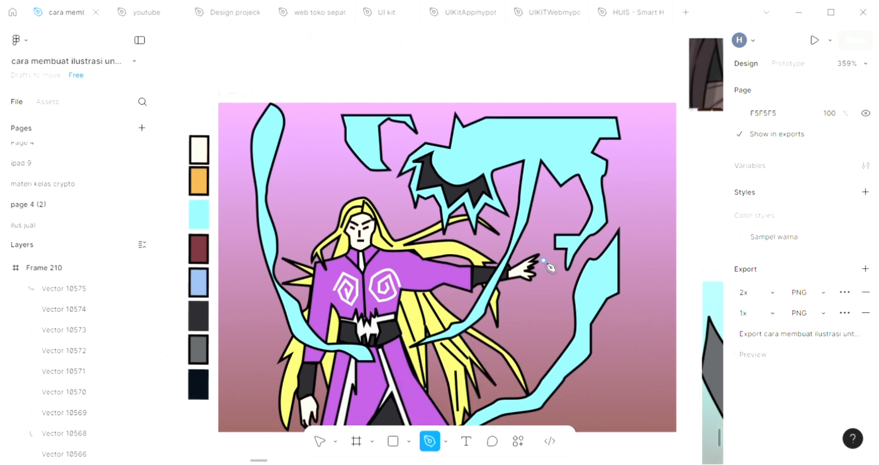
scroll(401, 291, up, 3)
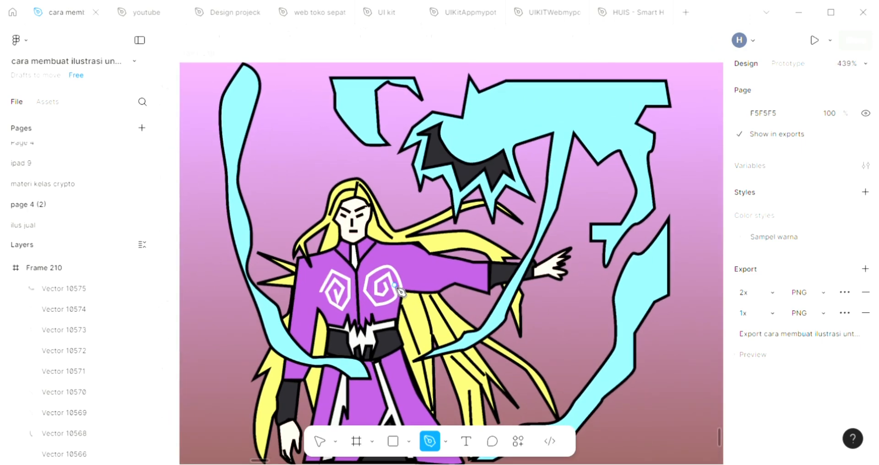
scroll(397, 288, up, 1)
scroll(323, 327, down, 1)
scroll(258, 375, up, 5)
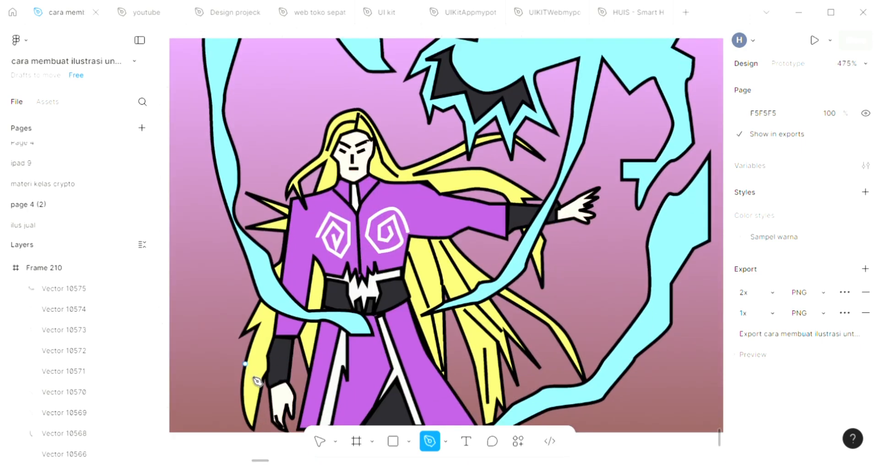
scroll(256, 440, down, 2)
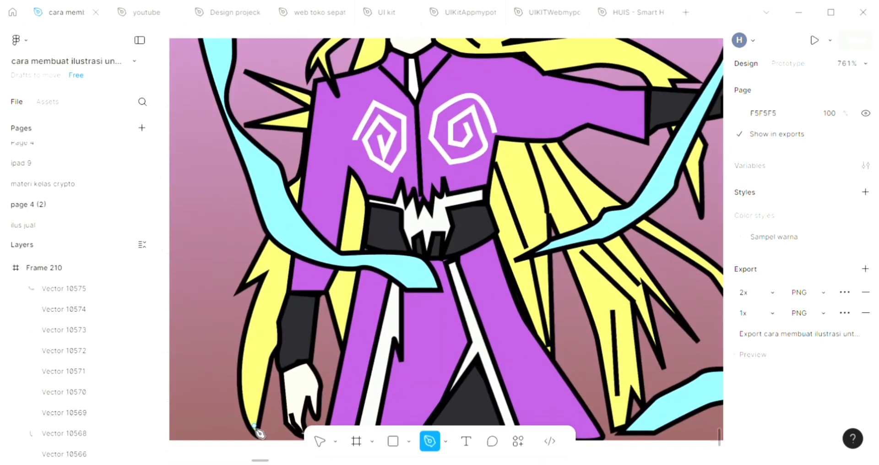
drag(262, 328, 268, 305)
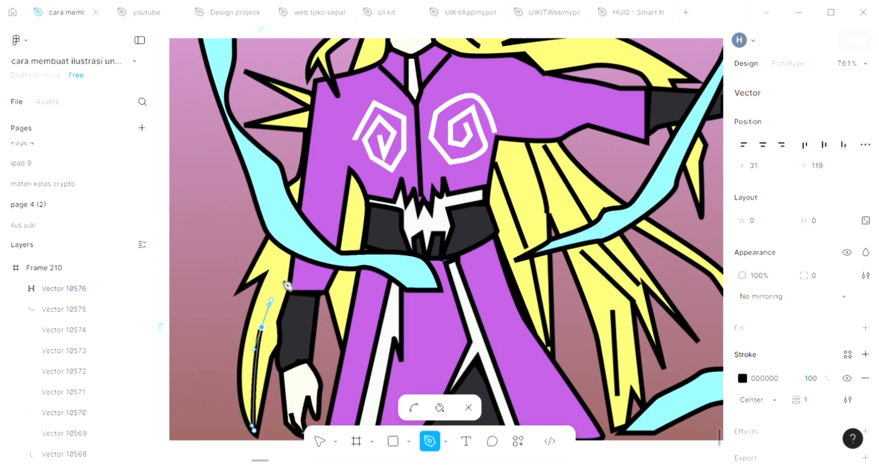
drag(289, 265, 295, 253)
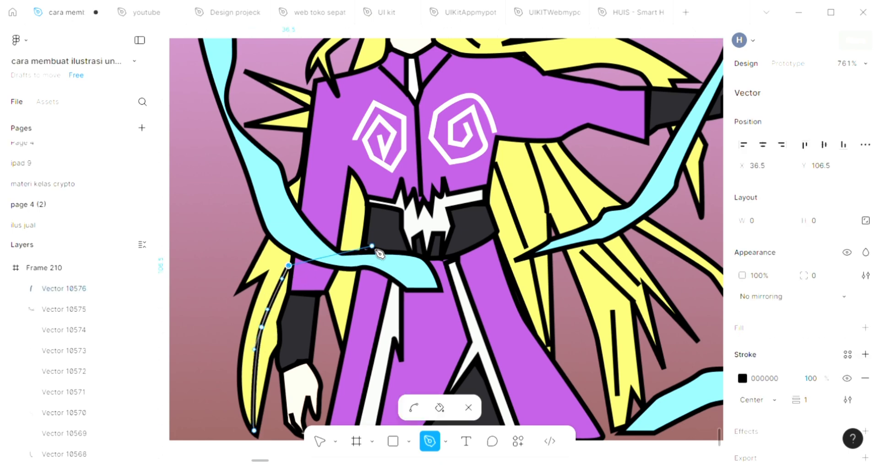
key(Escape)
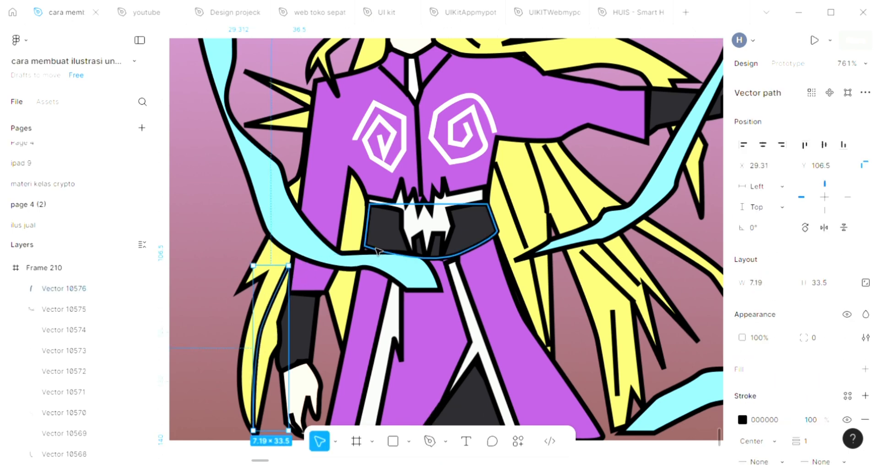
click(239, 234)
Draw a curved strand about 28.5 × 6 along the yellow hair flowing above the outstretched sleeve
scroll(354, 320, up, 2)
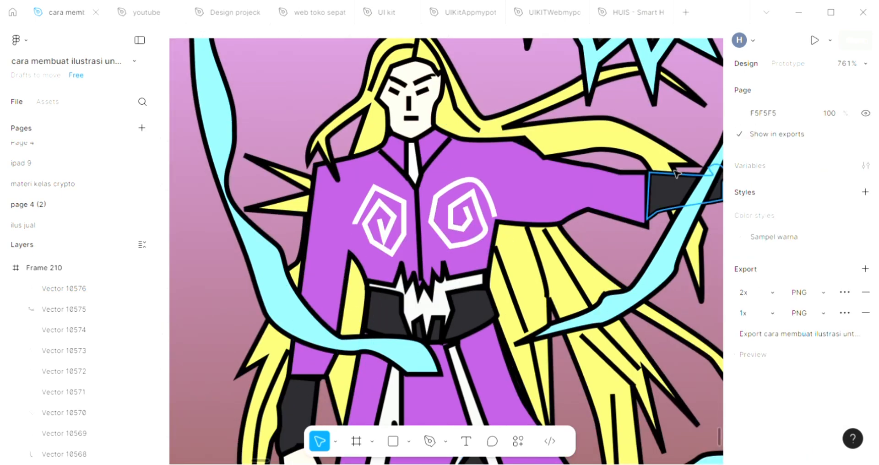
scroll(669, 174, up, 2)
scroll(527, 194, up, 3)
scroll(528, 195, right, 2)
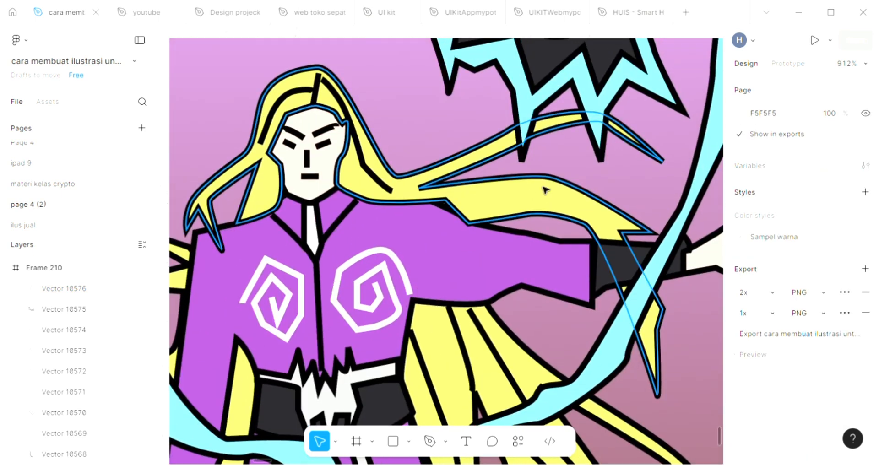
key(p)
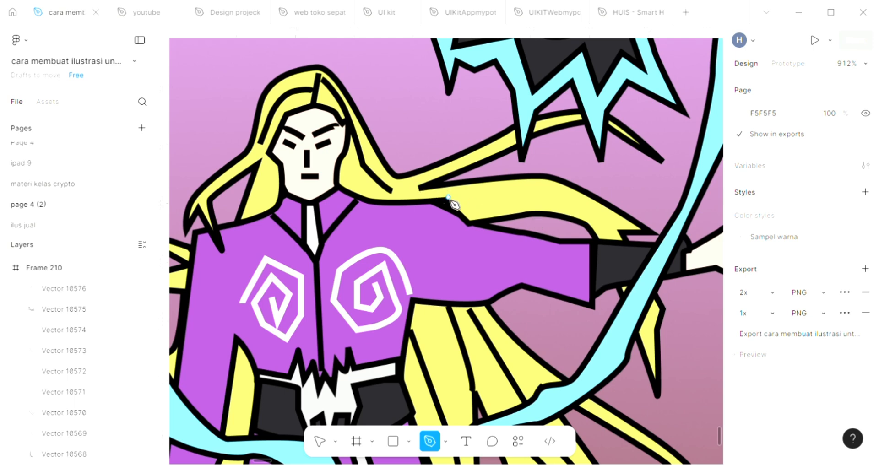
drag(551, 197, 625, 236)
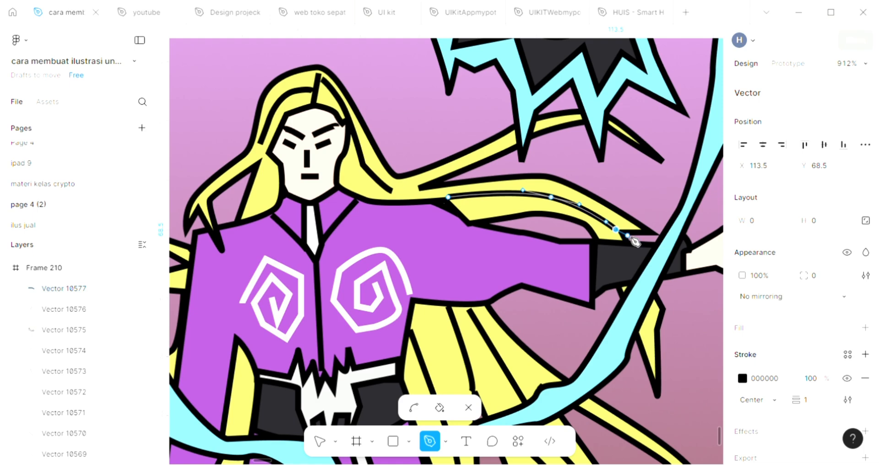
key(Escape)
key(Escape)
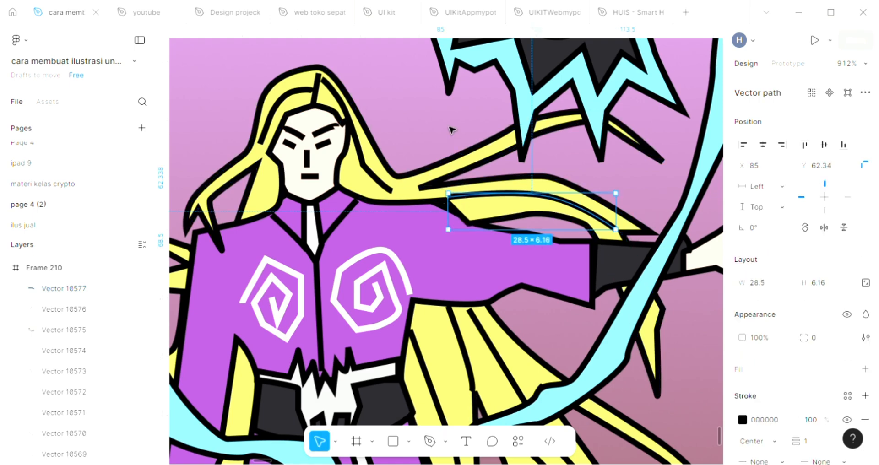
key(Escape)
Draw an open zigzag line about 53.5 × 26.5 across the upper cyan cloud, from above the dark shape toward its descending branch
scroll(451, 130, down, 5)
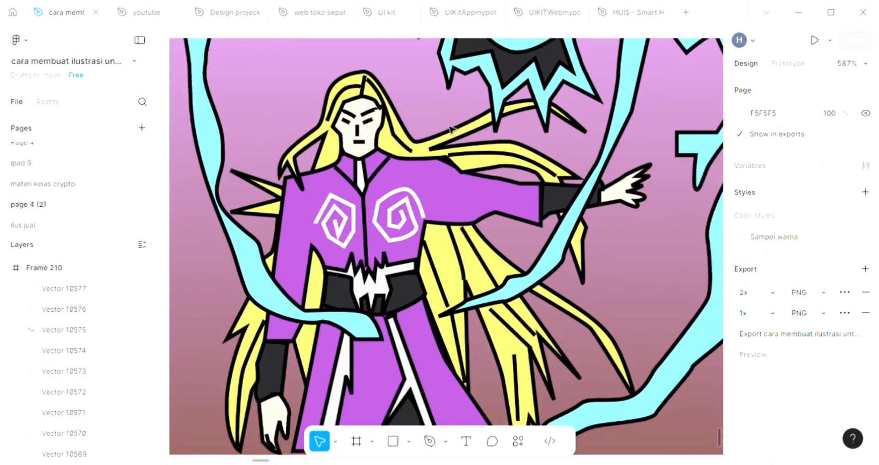
scroll(450, 129, down, 1)
scroll(440, 394, up, 5)
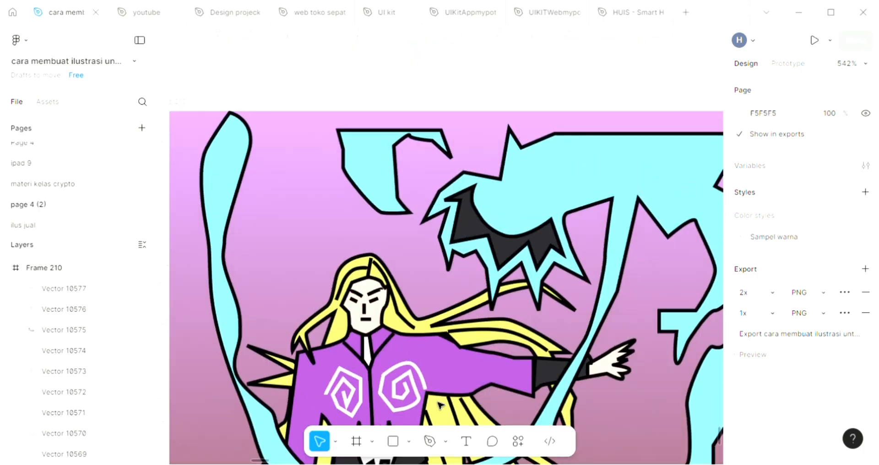
scroll(440, 406, down, 1)
click(426, 444)
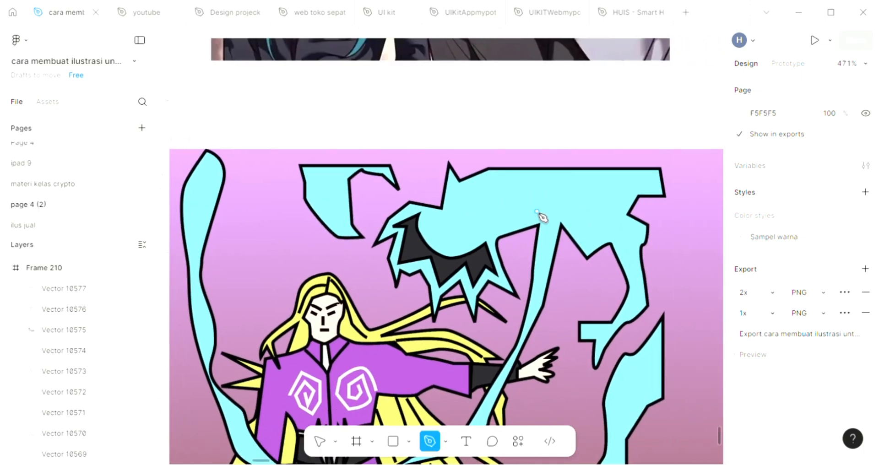
click(493, 184)
click(502, 208)
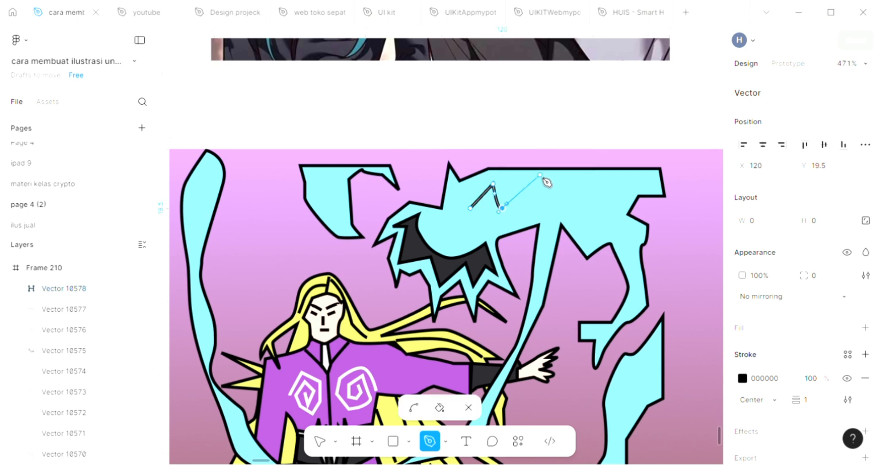
click(540, 175)
click(562, 209)
click(606, 187)
click(614, 227)
click(632, 255)
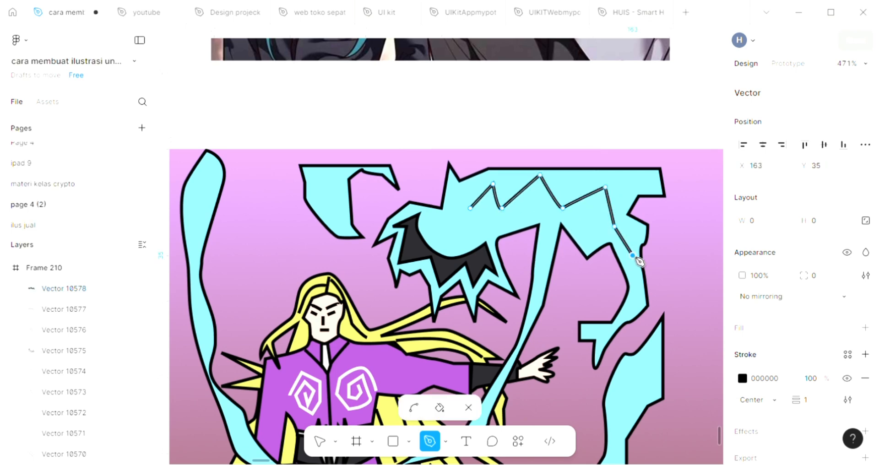
key(Return)
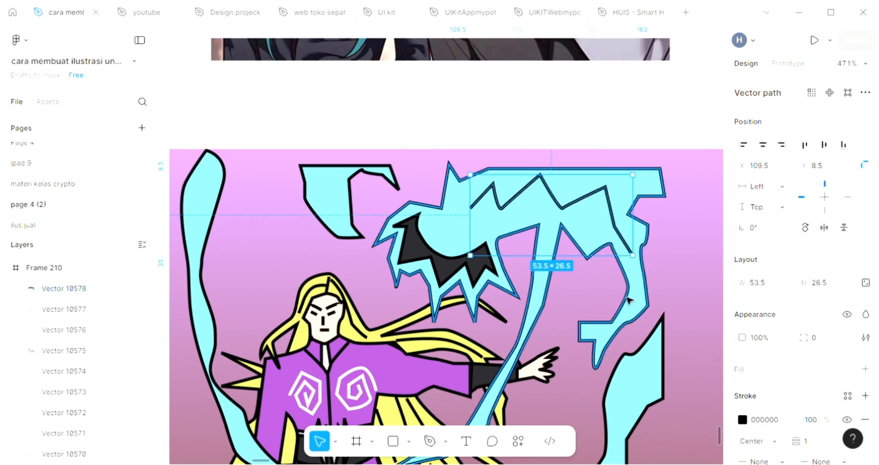
click(459, 102)
scroll(459, 102, down, 5)
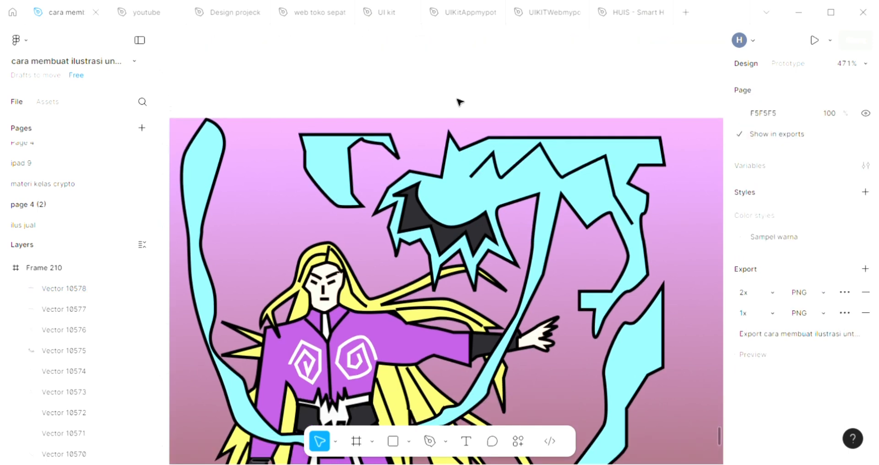
scroll(459, 102, down, 2)
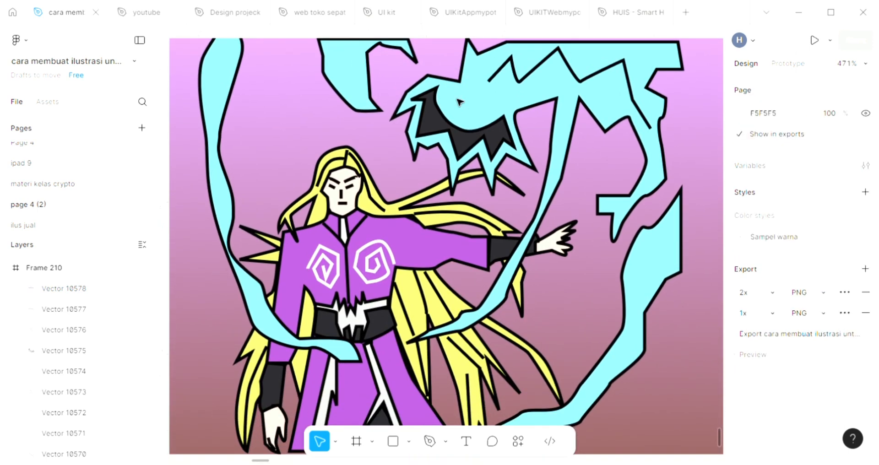